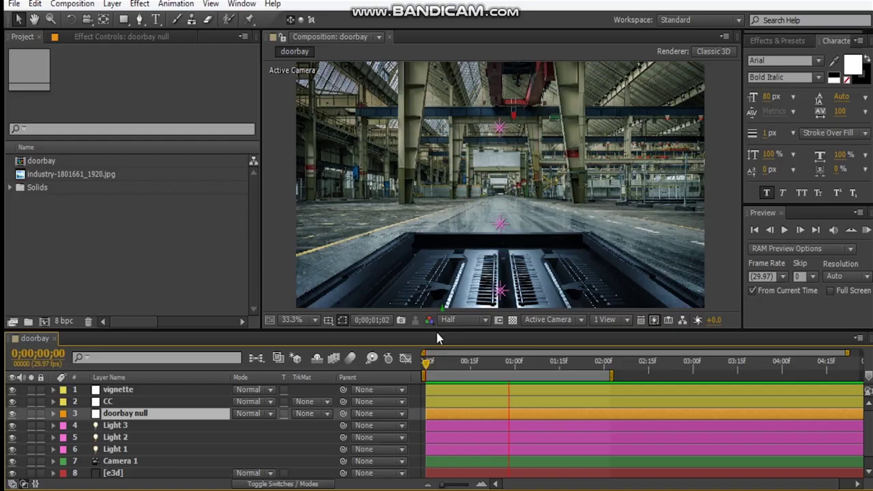
Preview the door animation by scrubbing its opening frames, ending on frame 26.
left_click(463, 371)
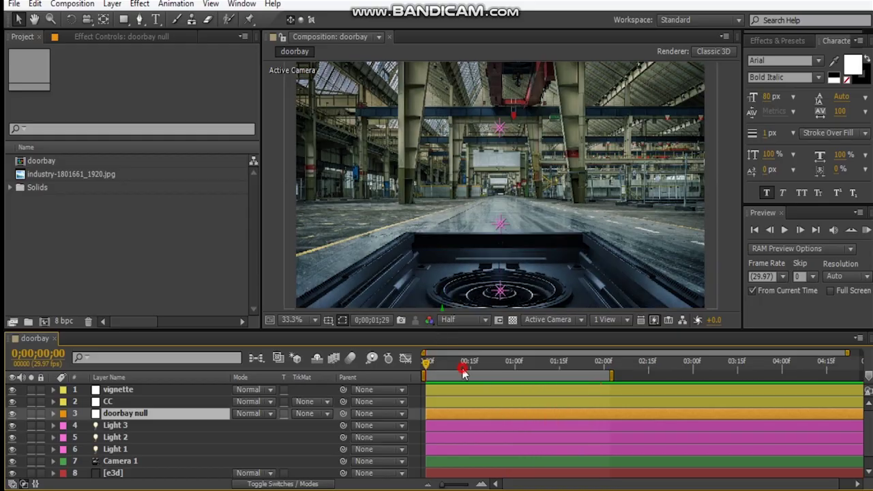
left_click_drag(462, 372, 595, 373)
left_click(511, 367)
left_click_drag(511, 367, 469, 368)
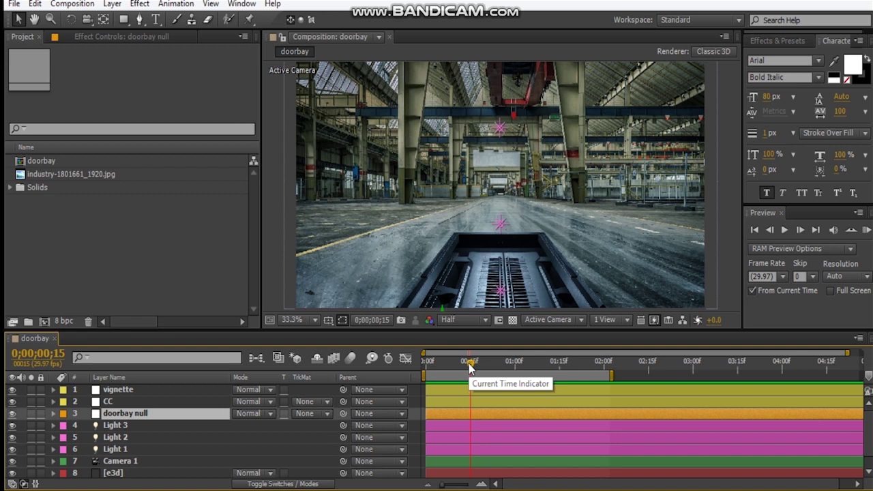
left_click_drag(469, 369, 428, 367)
left_click(501, 368)
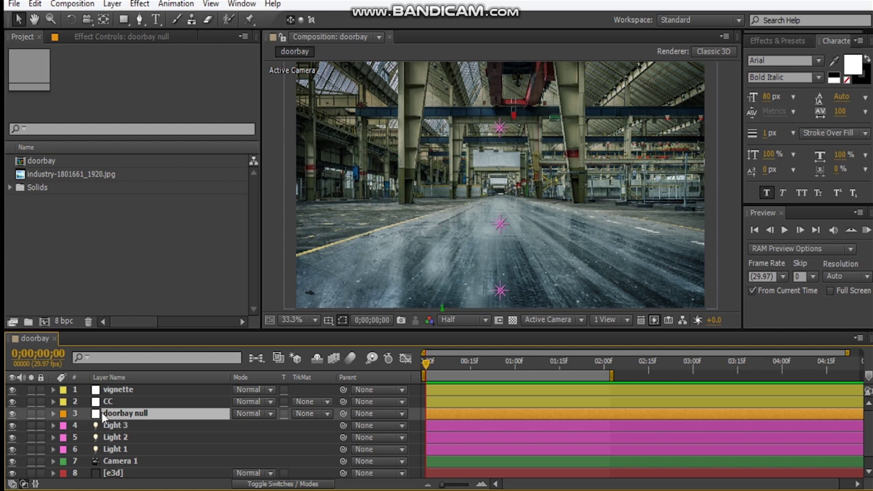
Hide the top six layers and show only the industry photo and [e3d] layers.
key("ctrl+a")
left_click_drag(12, 389, 12, 448)
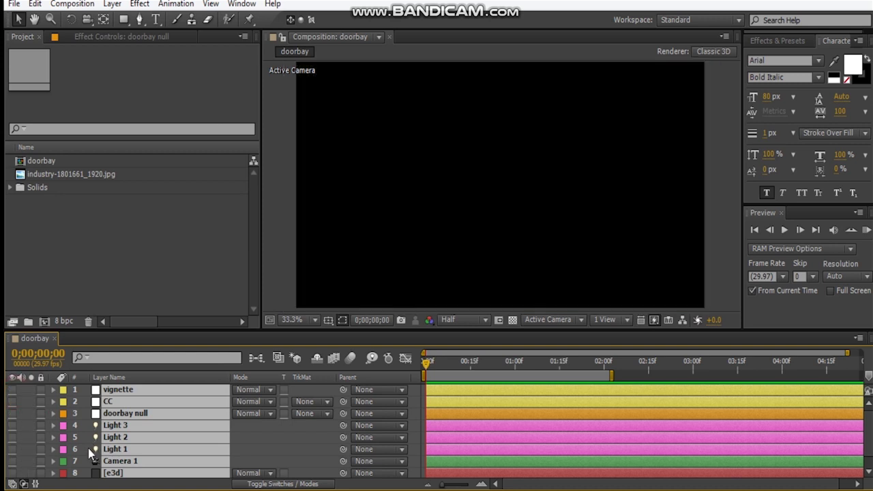
scroll(85, 456, "down", 1)
left_click(18, 475)
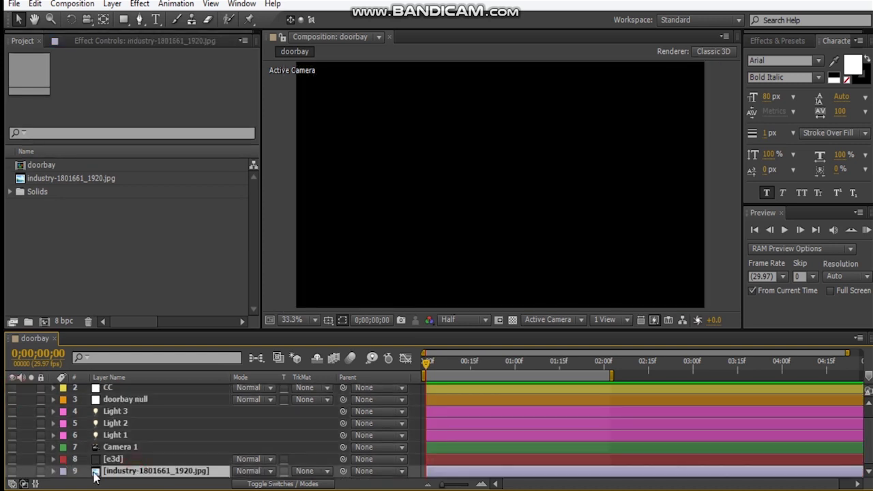
left_click(13, 471)
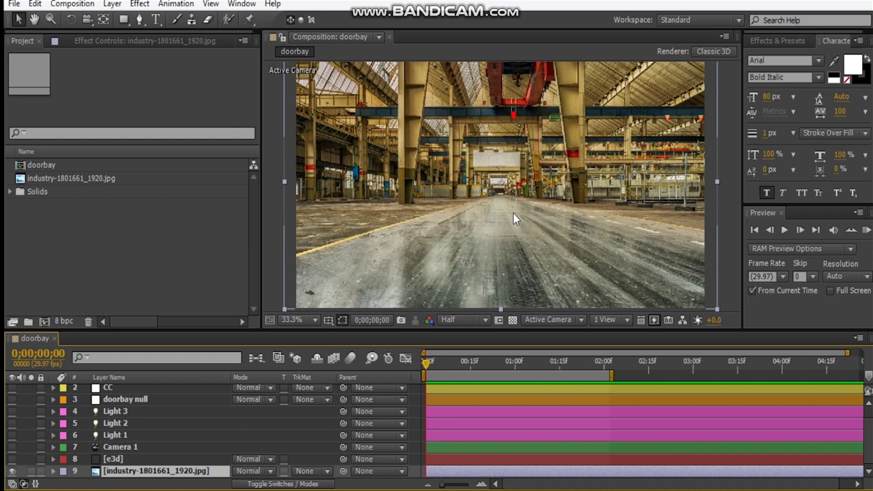
left_click(11, 459)
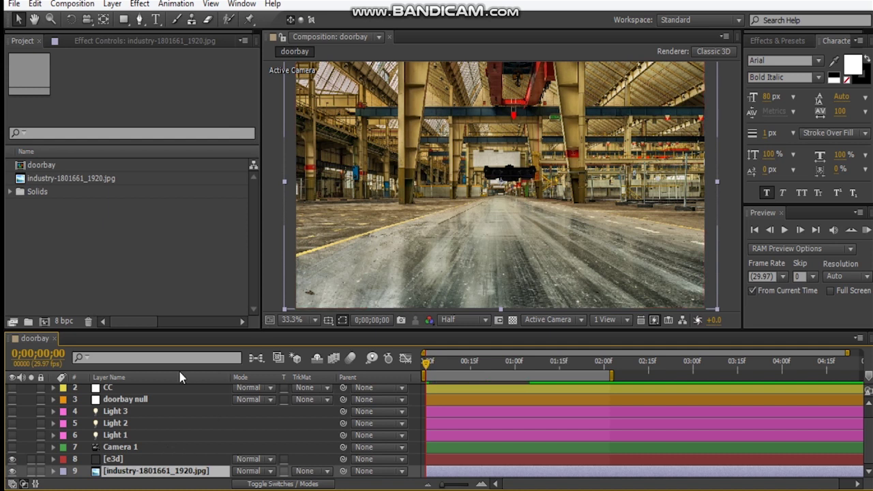
Select the [e3d] layer and launch Element 3D's Scene Setup.
left_click(136, 42)
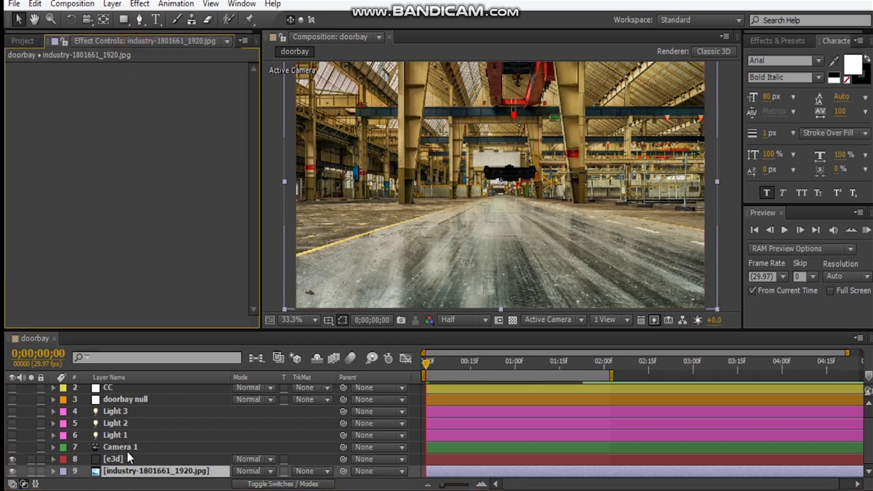
key("ctrl+Up")
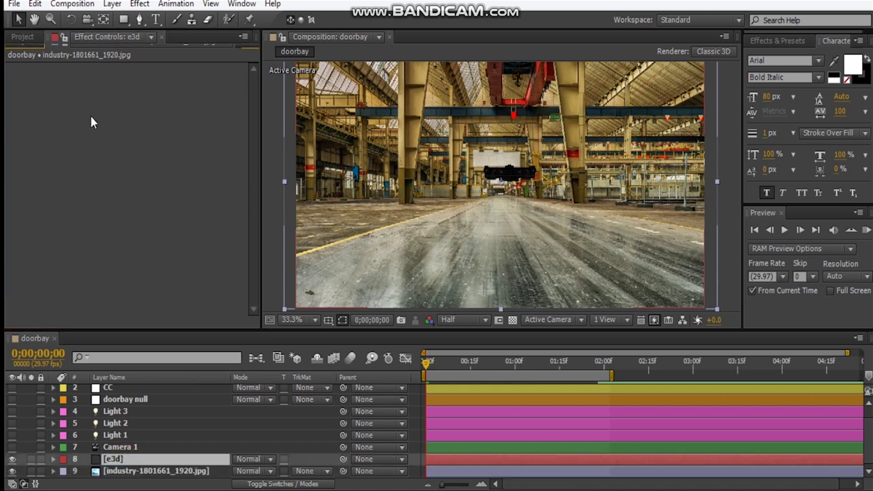
left_click(68, 105)
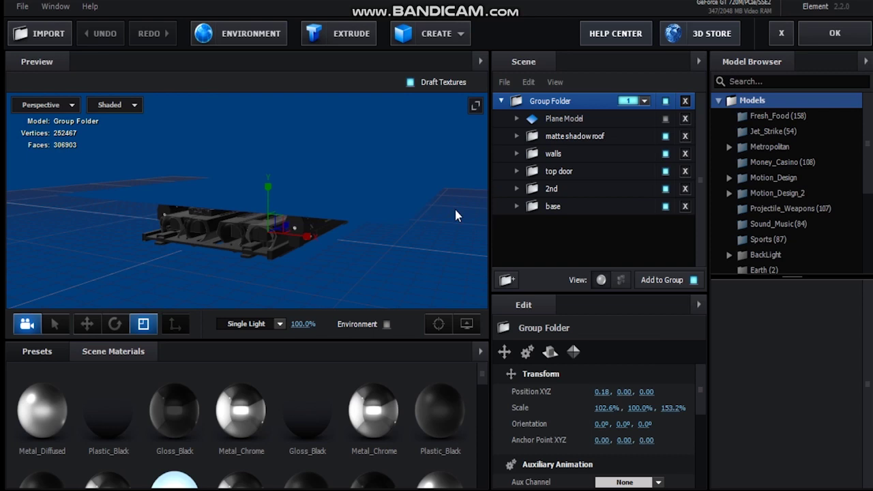
Hide the matte shadow roof, walls, top door and 2nd parts, leaving only the base.
left_click_drag(418, 259, 390, 250)
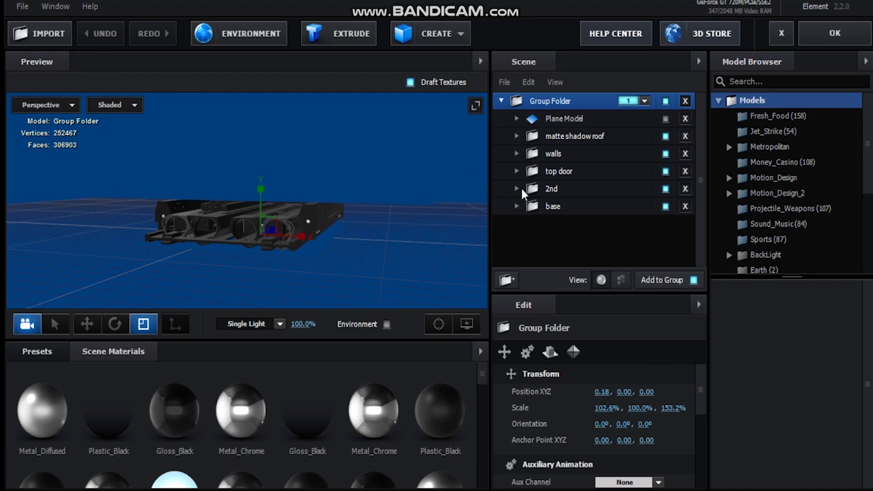
left_click(665, 136)
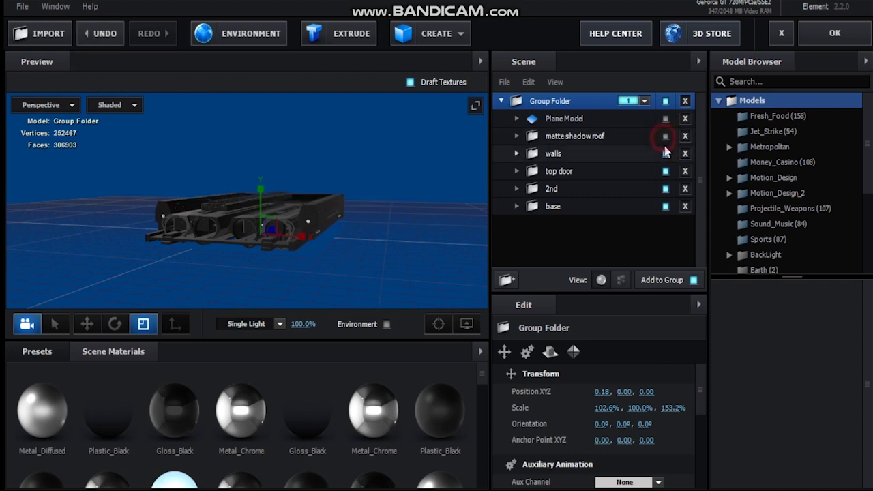
left_click(665, 153)
left_click(665, 171)
left_click(665, 189)
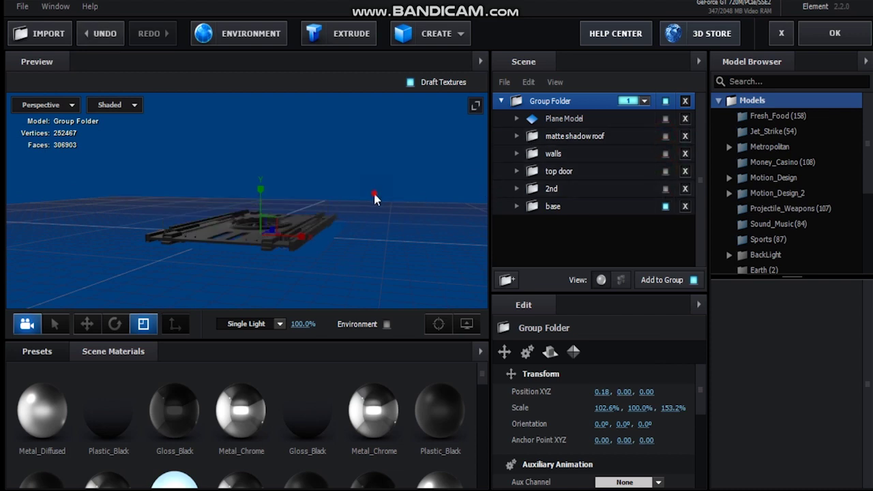
left_click_drag(373, 190, 307, 232)
Expand the base's group folder and move Plane Model below Tech_Part_19.
left_click(549, 207)
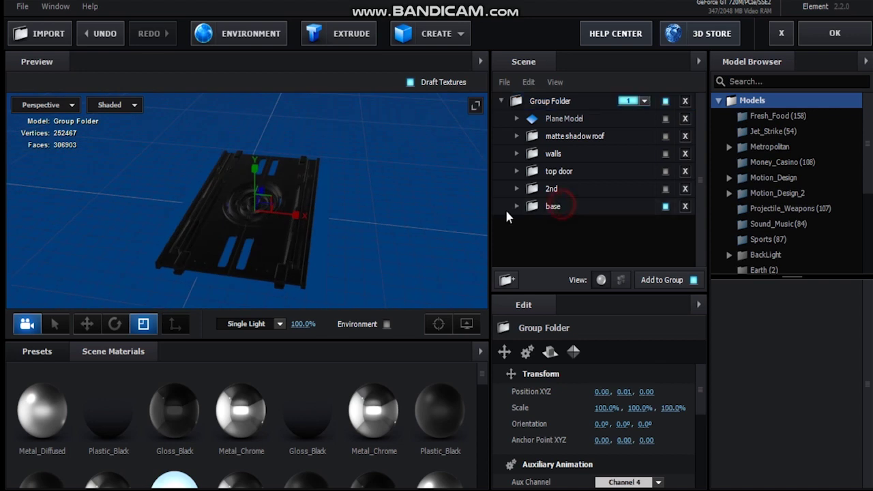
left_click(517, 206)
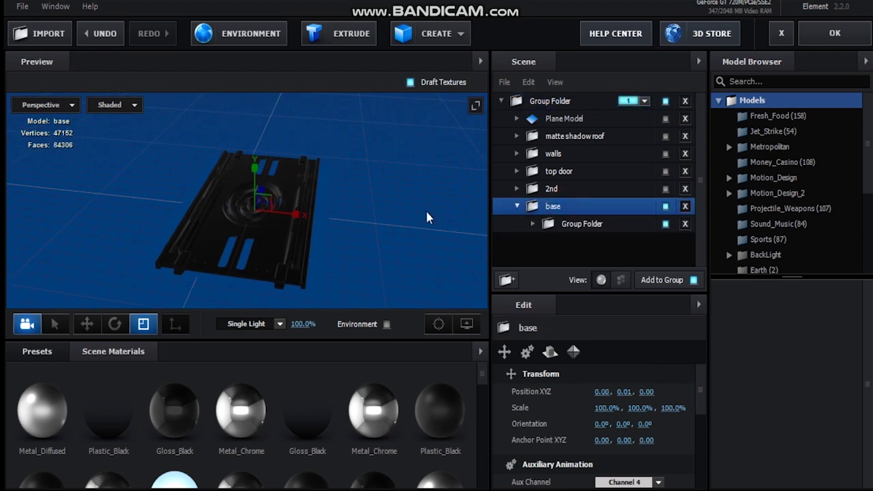
left_click(532, 224)
left_click_drag(386, 213, 369, 218)
scroll(571, 210, "down", 3)
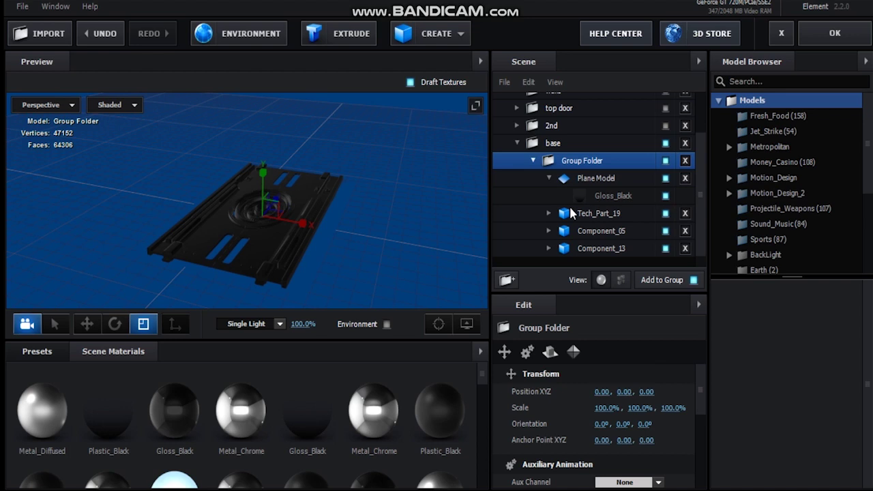
left_click(549, 174)
left_click_drag(641, 172, 619, 242)
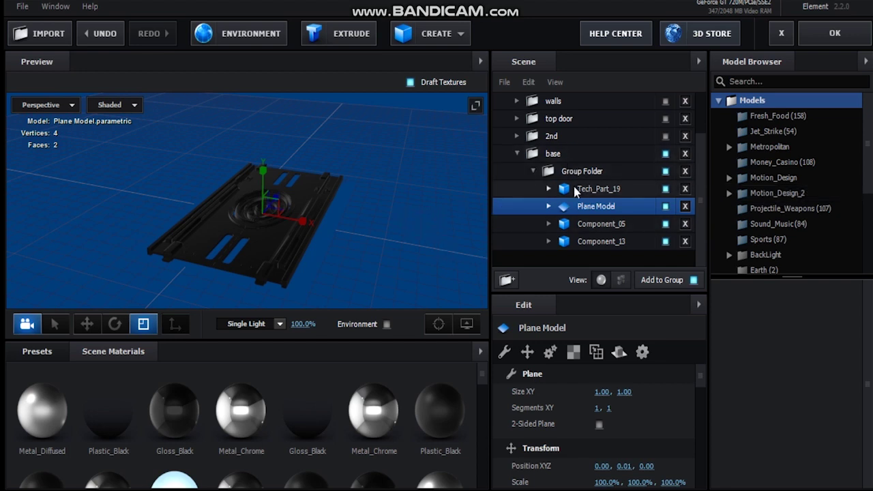
left_click(553, 155)
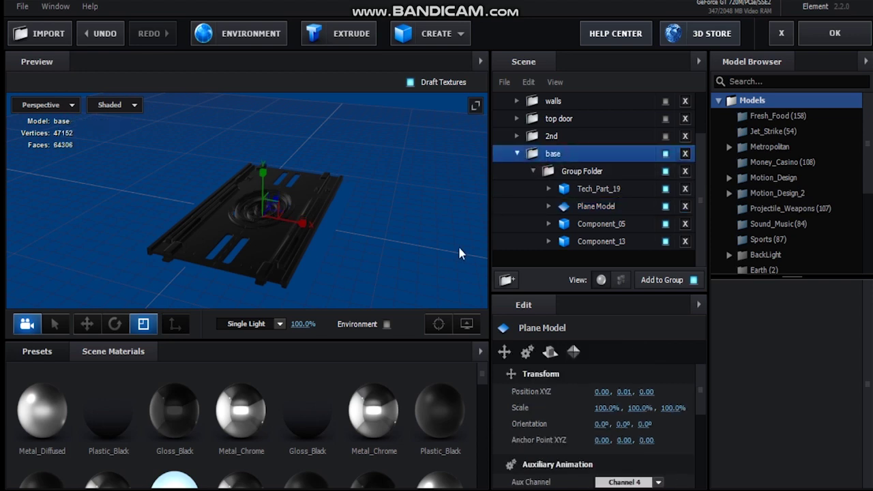
left_click(577, 351)
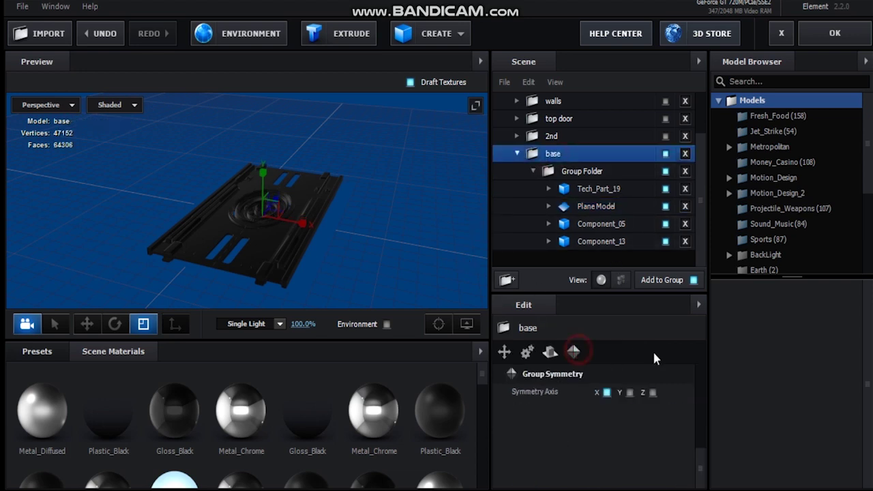
key("w")
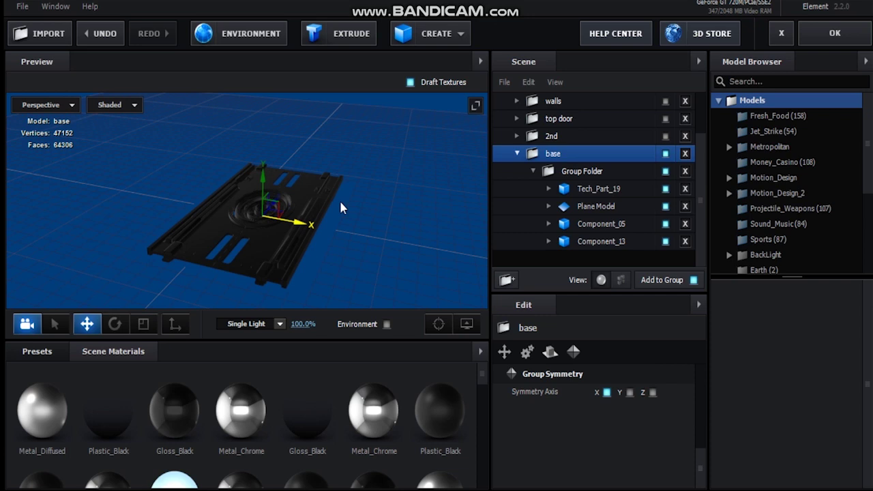
left_click(564, 171)
left_click_drag(312, 229, 302, 257)
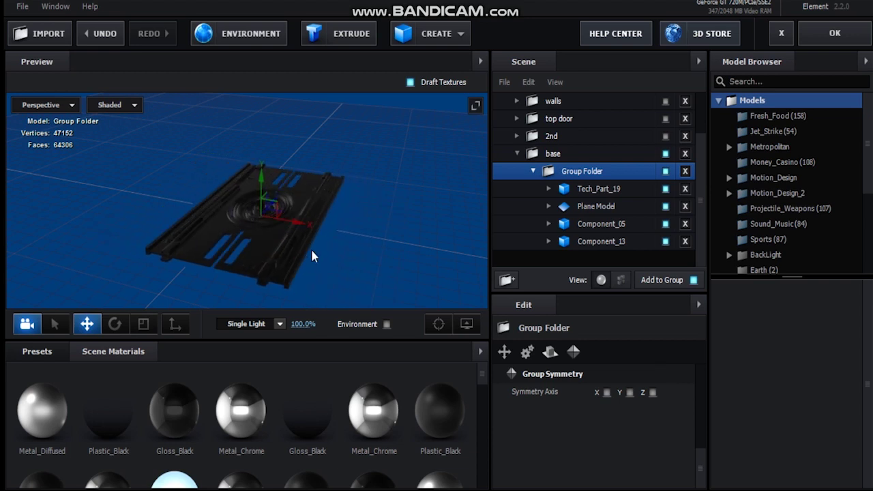
key("ctrl+z")
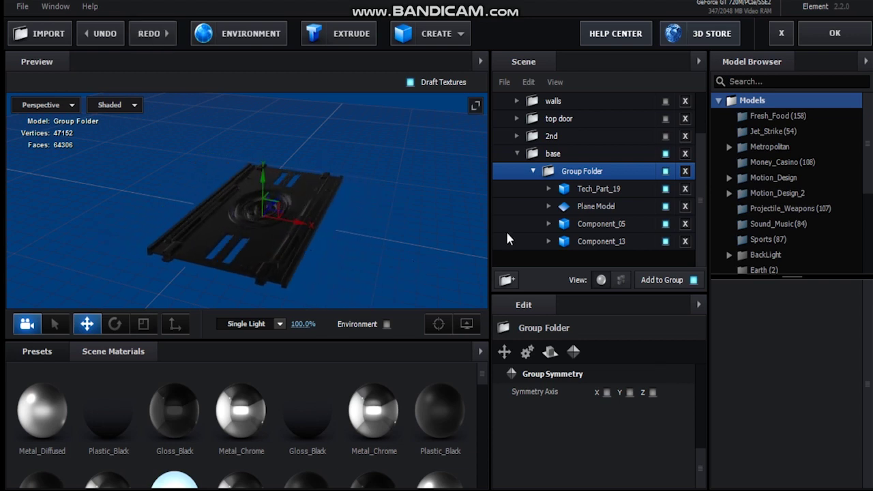
left_click(563, 156)
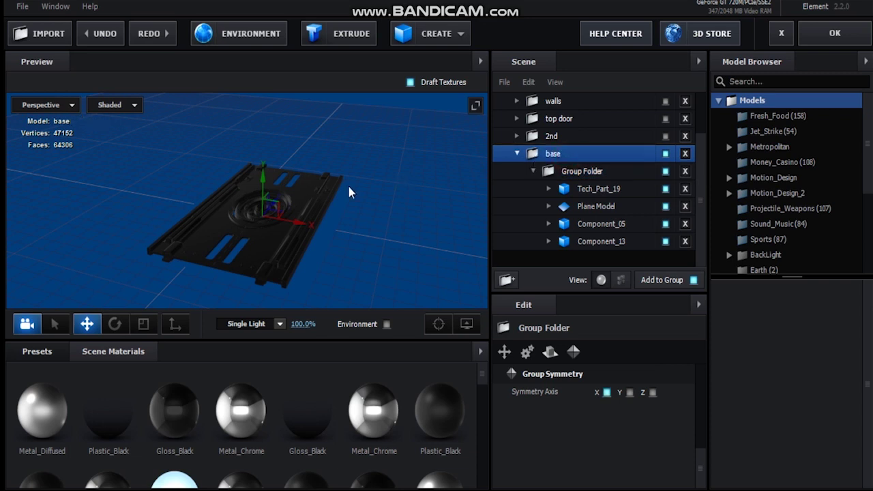
left_click_drag(297, 221, 281, 255)
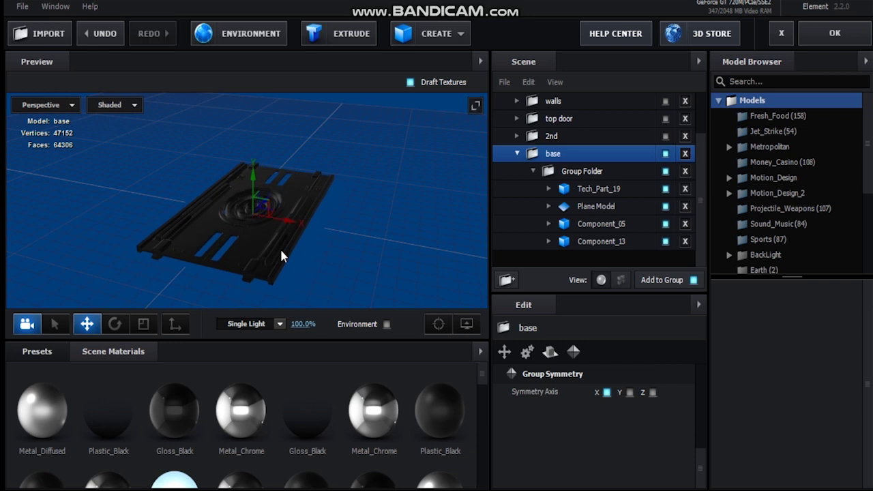
key("ctrl+z")
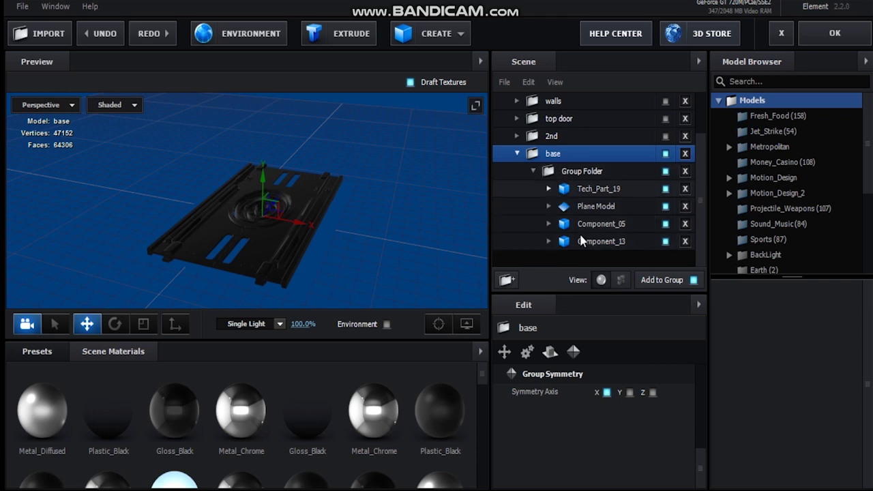
left_click(526, 351)
scroll(626, 428, "down", 3)
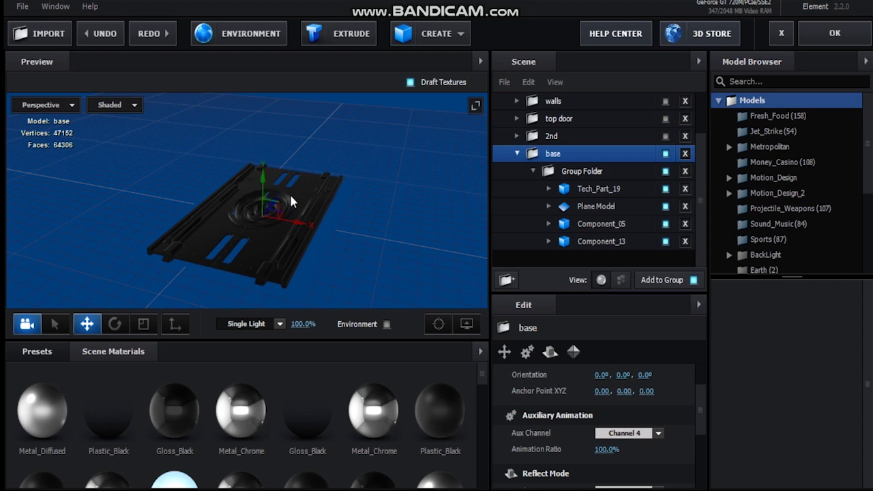
Collapse and hide the base, show the 2nd part, and select its middle door.
left_click(517, 154)
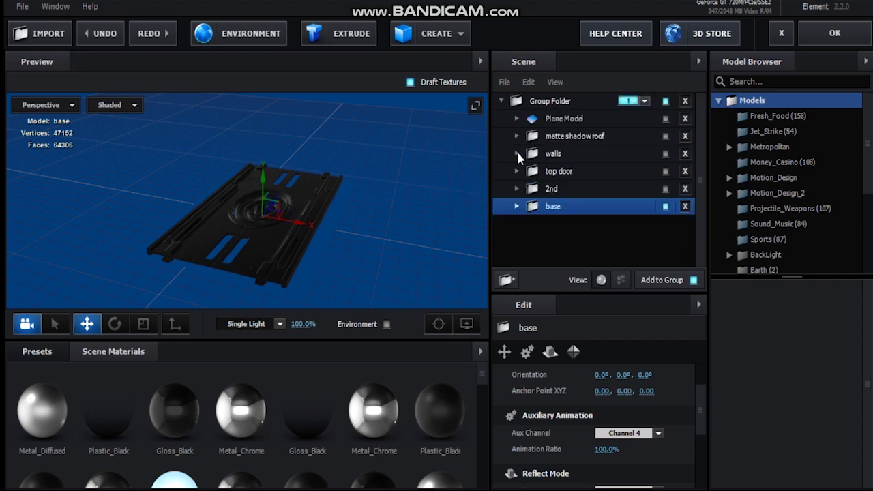
left_click(665, 189)
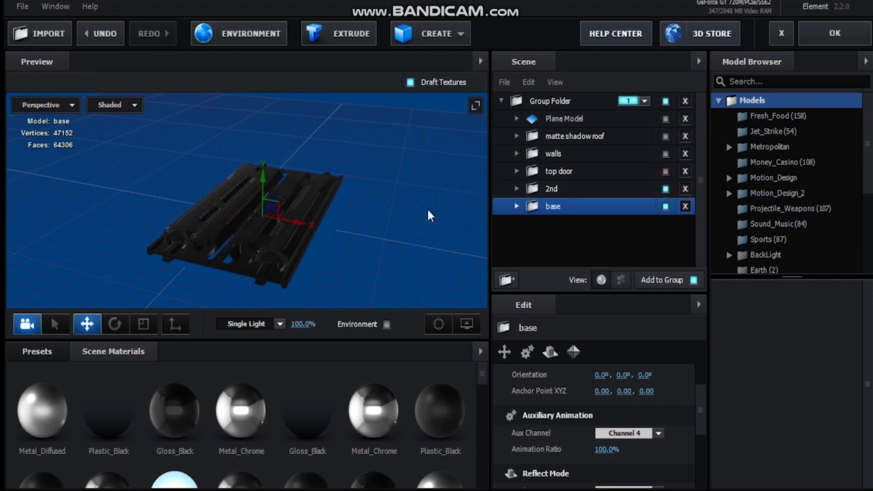
left_click(666, 206)
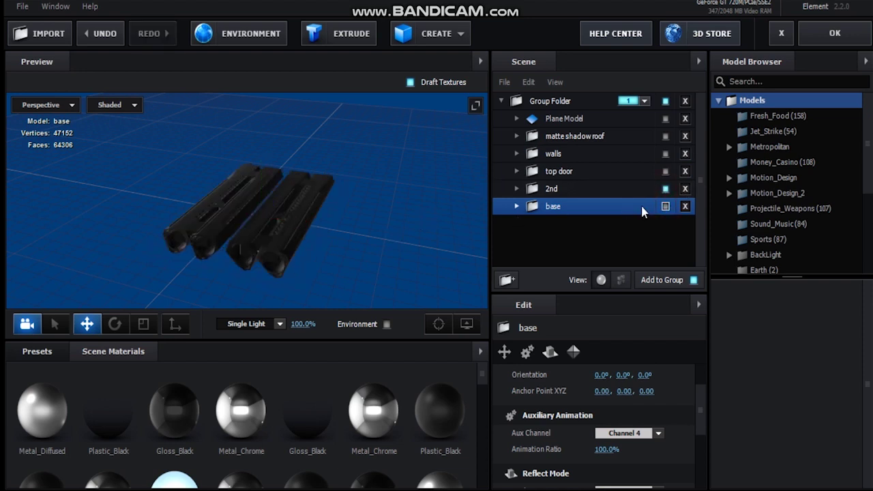
left_click(516, 189)
left_click(545, 191)
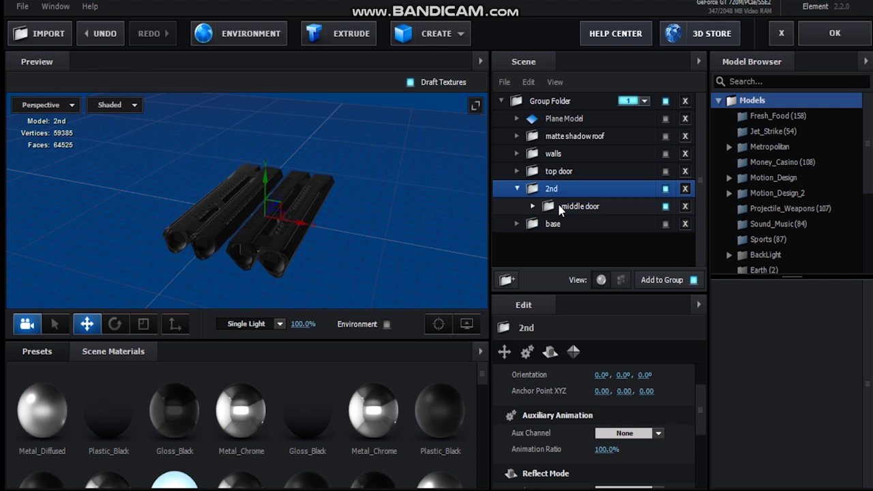
left_click(581, 208)
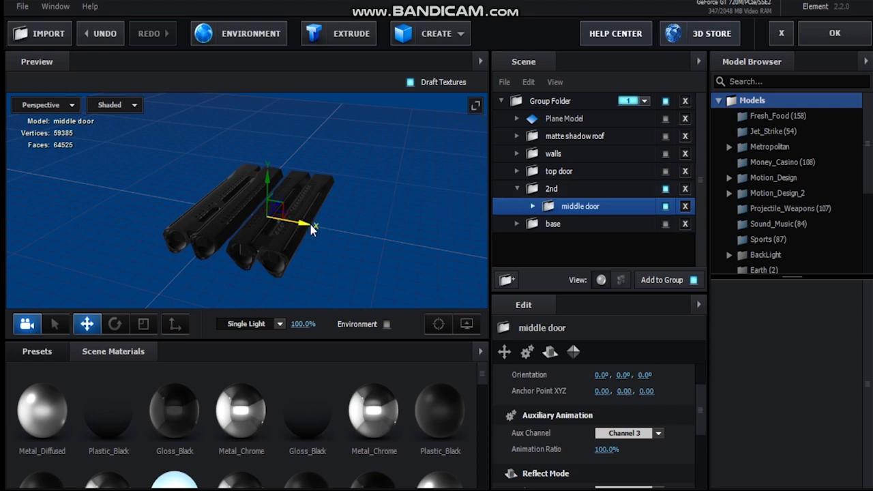
Test-slide the middle door along X, undo it, then collapse and select the 2nd folder.
left_click_drag(312, 230, 298, 247)
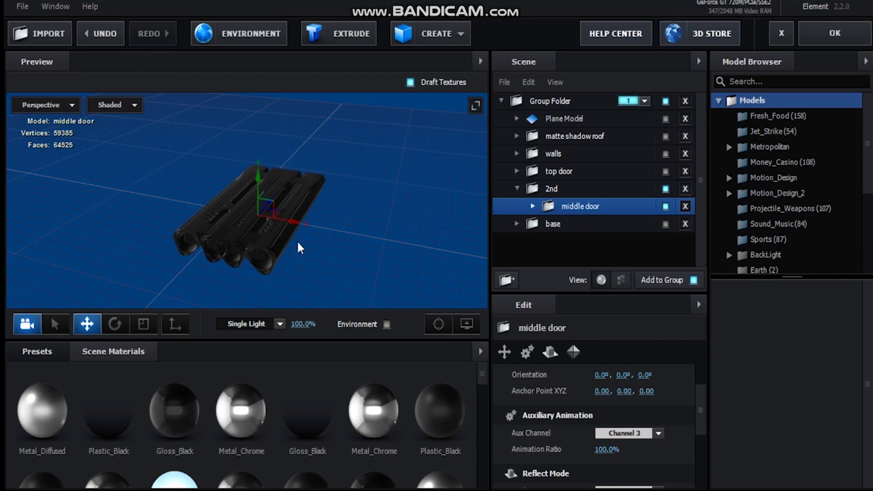
key("ctrl+z")
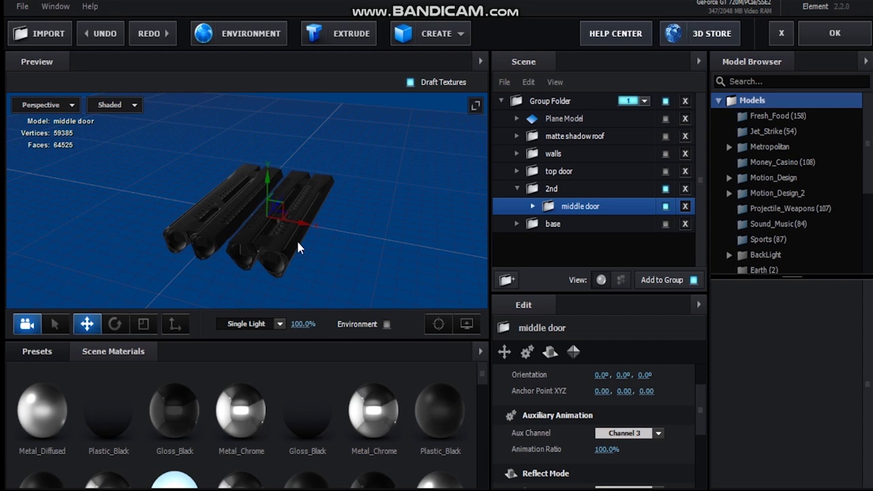
left_click(516, 188)
left_click(586, 191)
Show the base and top door, and expand the top door folder.
left_click(664, 206)
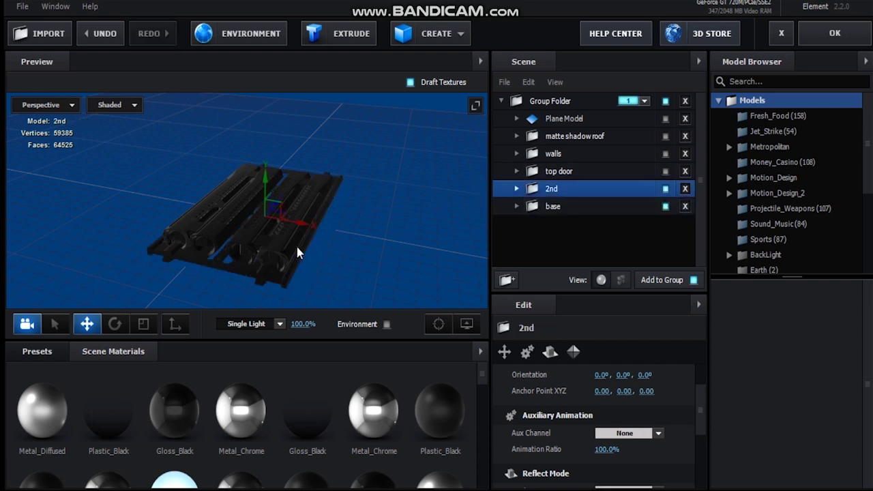
left_click(665, 171)
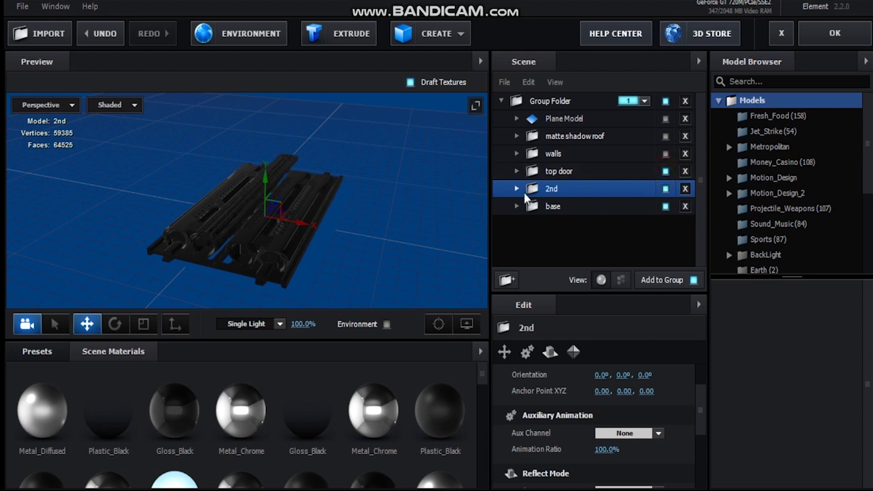
left_click(516, 172)
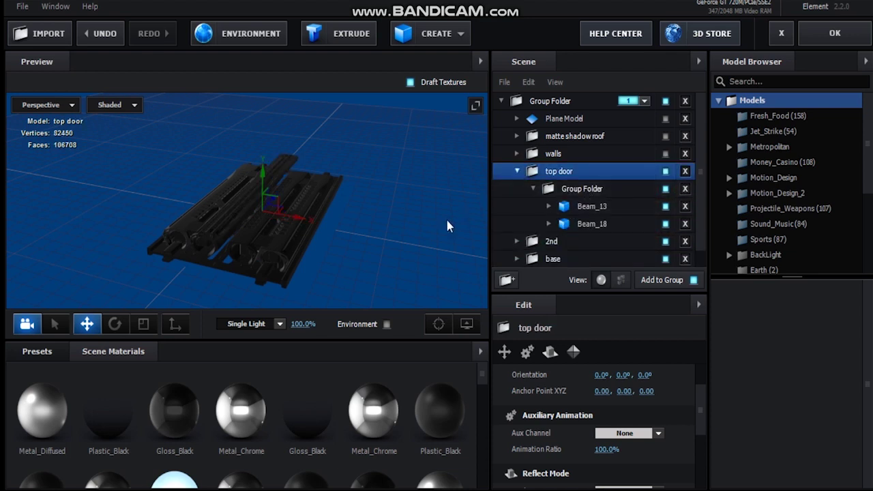
left_click_drag(447, 227, 489, 203)
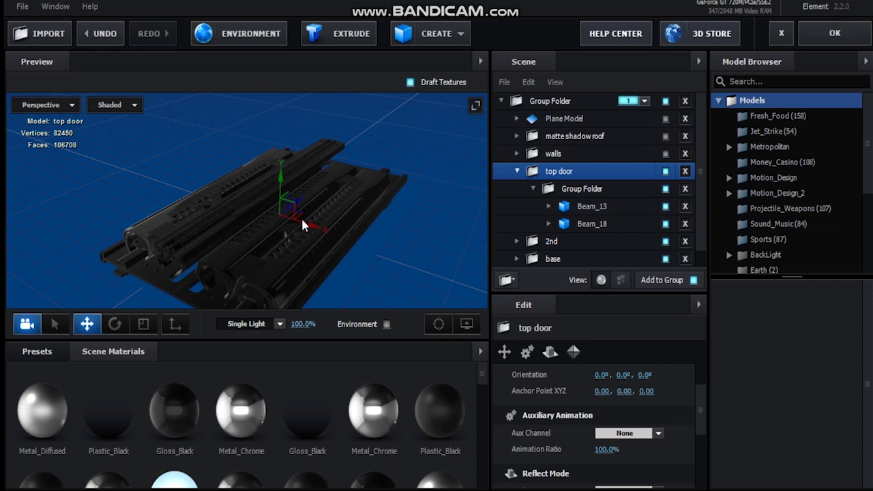
Test-slide the top door's beam group (Aux Channel 2) along X, undo, and show the walls.
left_click(581, 188)
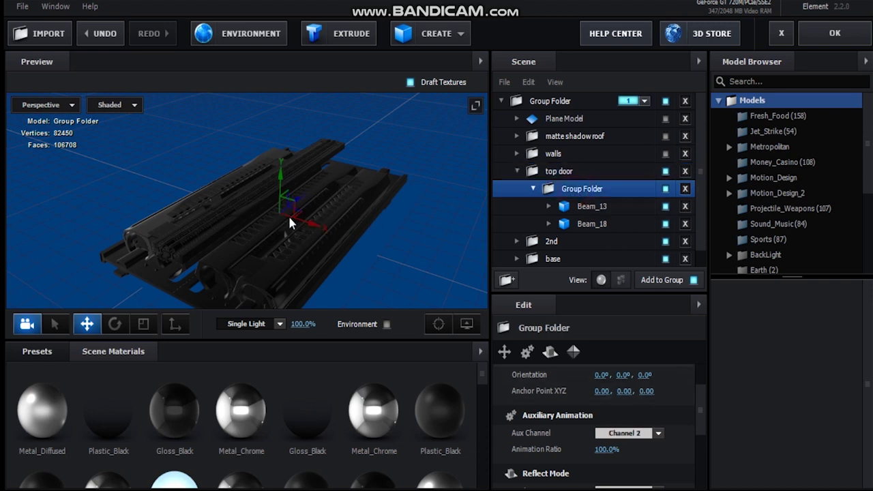
left_click_drag(336, 232, 310, 225)
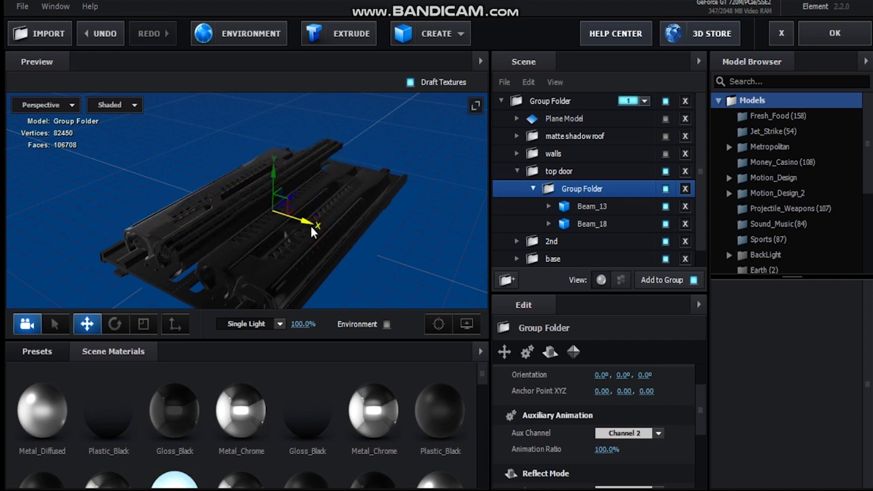
key("ctrl+z")
left_click(516, 172)
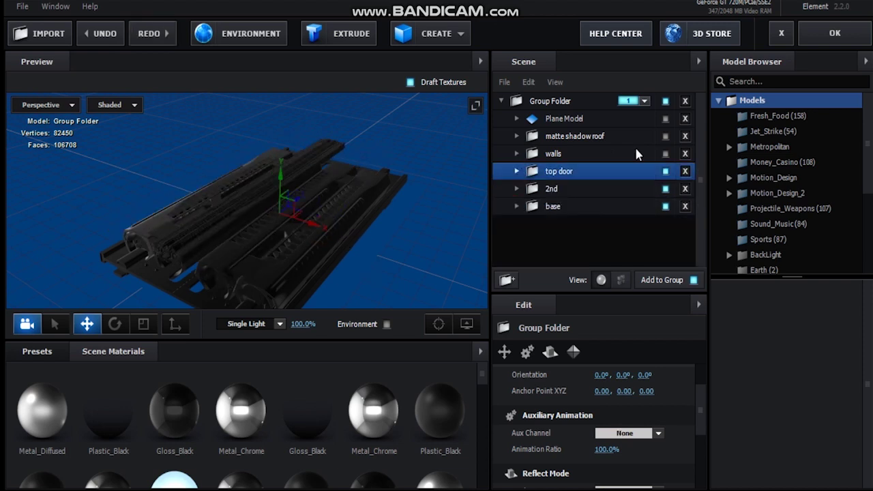
left_click(664, 153)
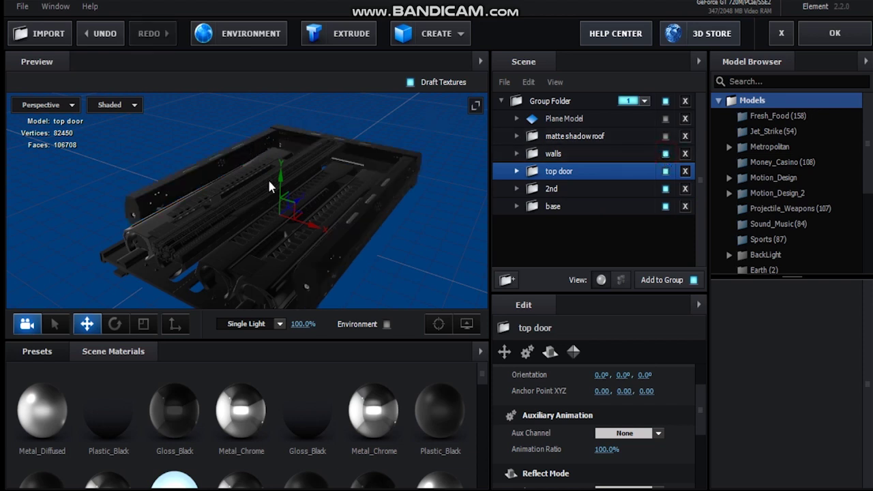
Inspect the walls folder's two Component_18 parts, collapse it, and toggle the matte shadow roof's visibility.
left_click_drag(411, 243, 431, 219)
left_click(517, 154)
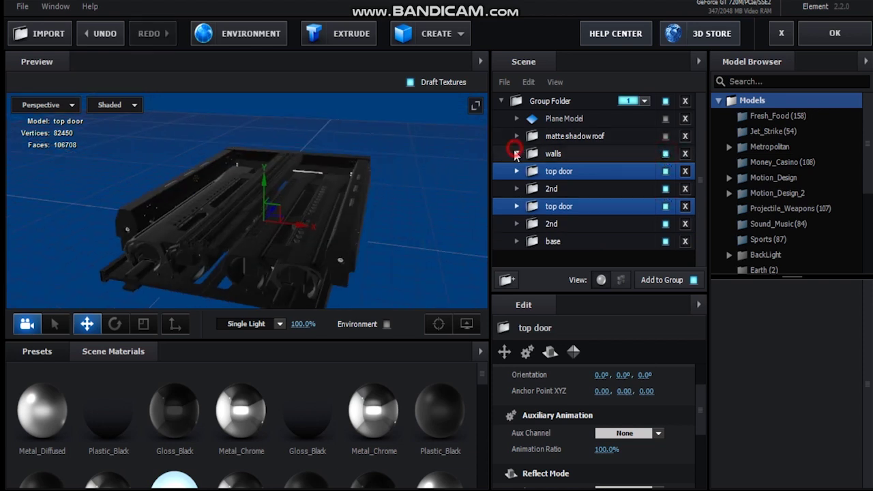
left_click_drag(371, 190, 201, 163)
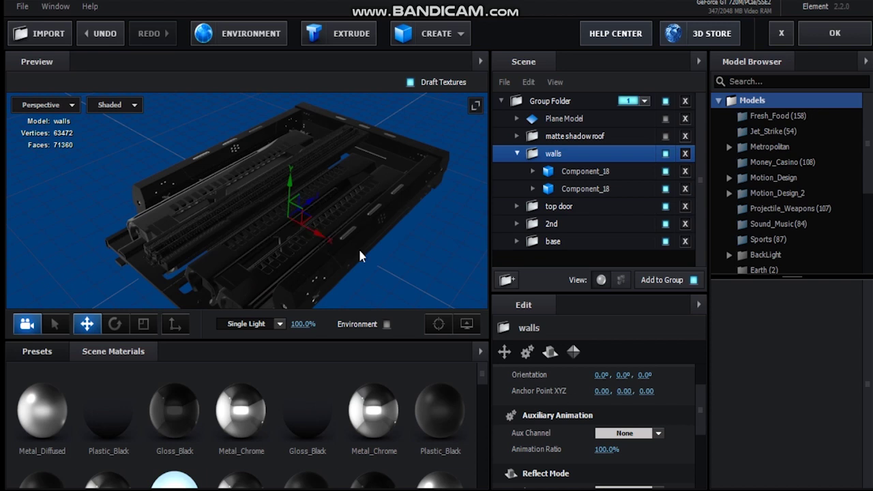
left_click(517, 153)
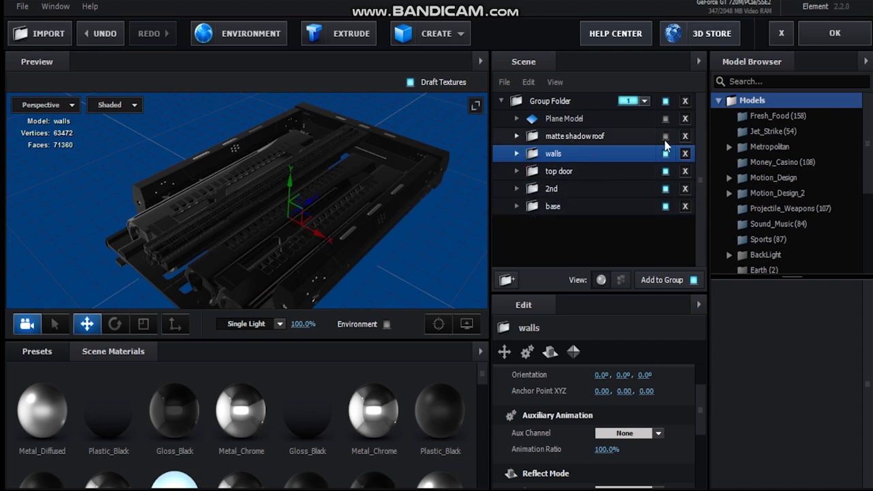
left_click(664, 138)
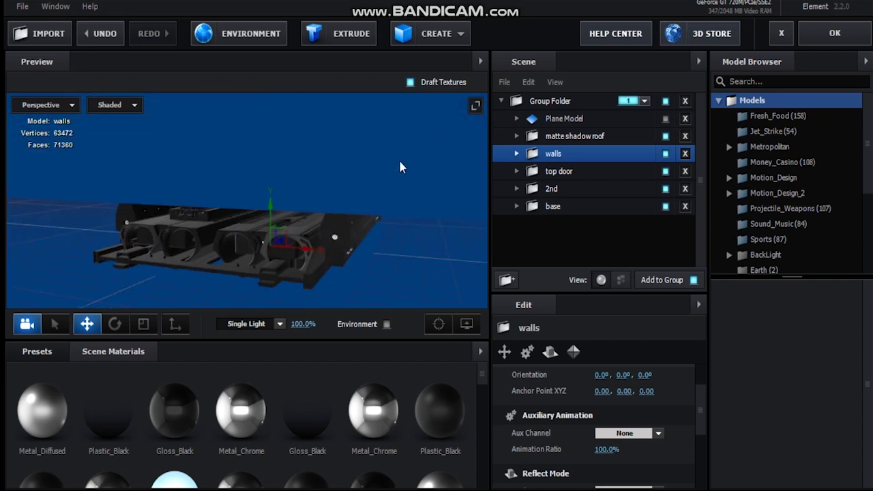
Test-slide the nested matte shadow roof group (Aux Channel 1) along X, then undo and collapse it.
left_click(516, 136)
left_click(574, 136)
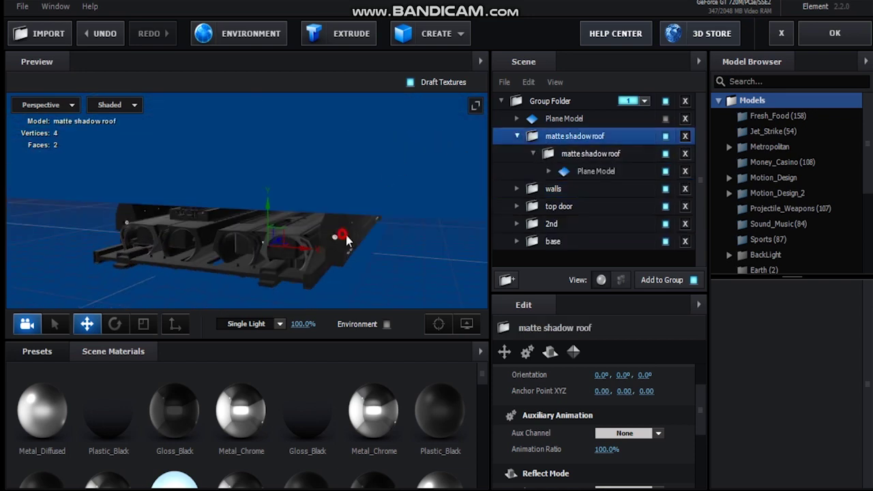
left_click_drag(344, 238, 360, 236)
left_click(571, 156)
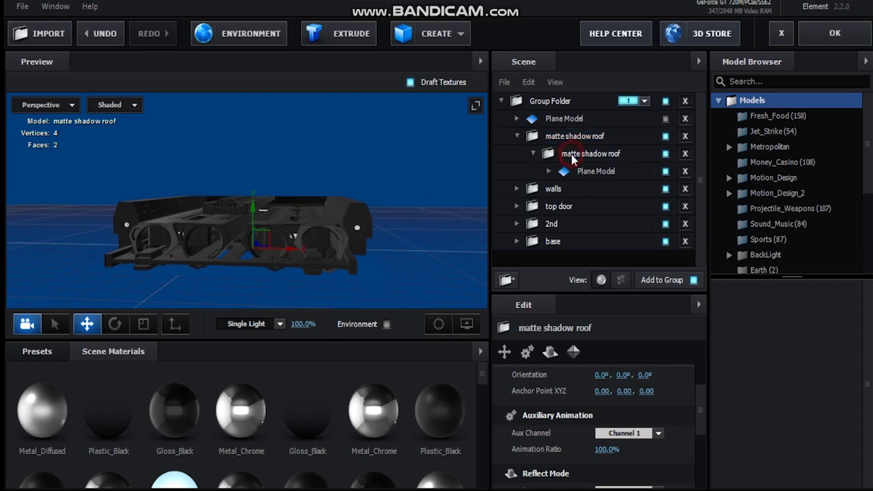
left_click_drag(386, 247, 356, 220)
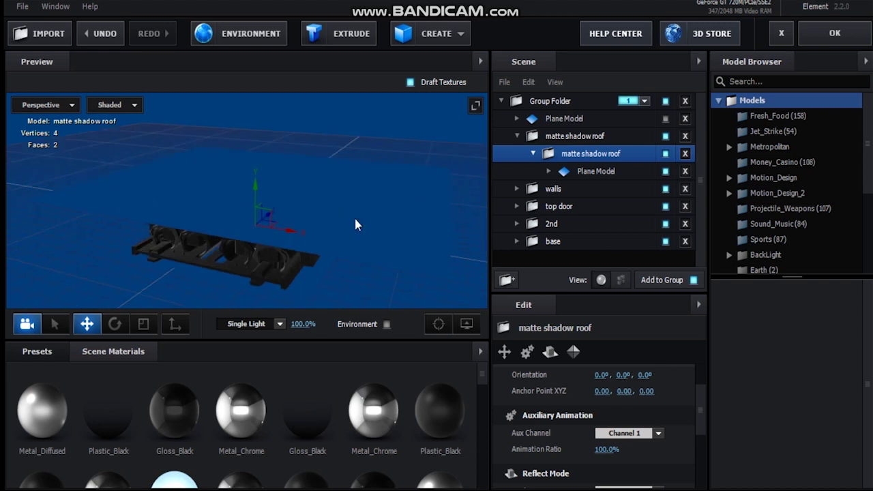
left_click_drag(291, 234, 318, 242)
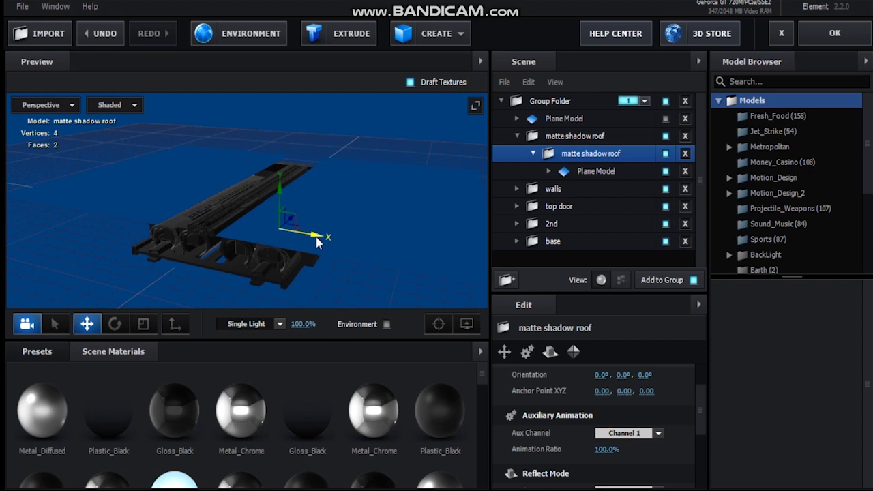
key("ctrl+z")
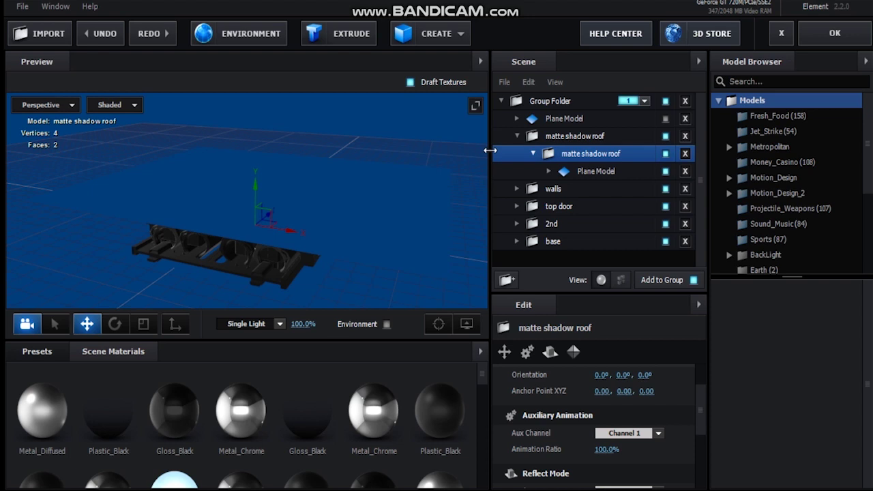
left_click(516, 137)
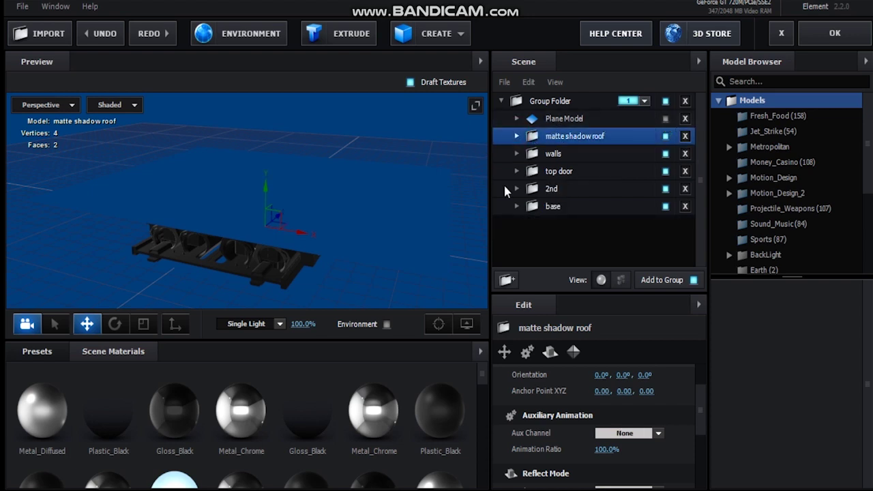
left_click_drag(360, 258, 358, 270)
left_click(666, 136)
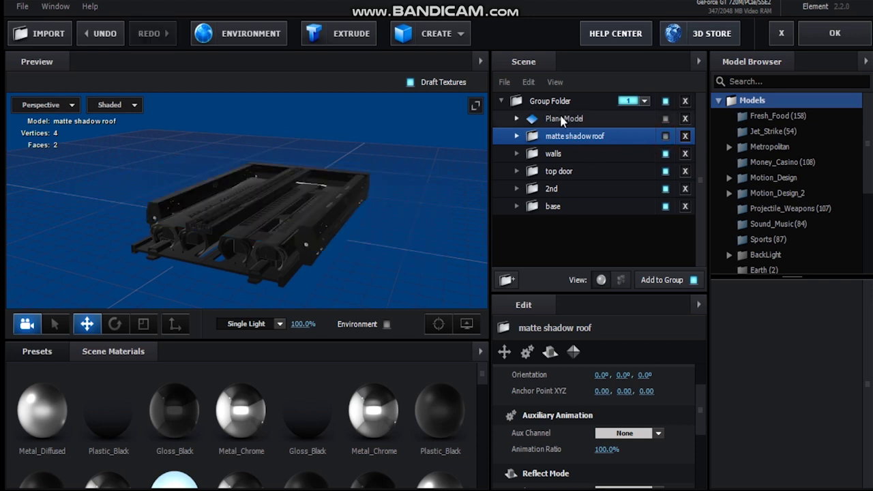
left_click(556, 101)
left_click_drag(407, 231, 373, 257)
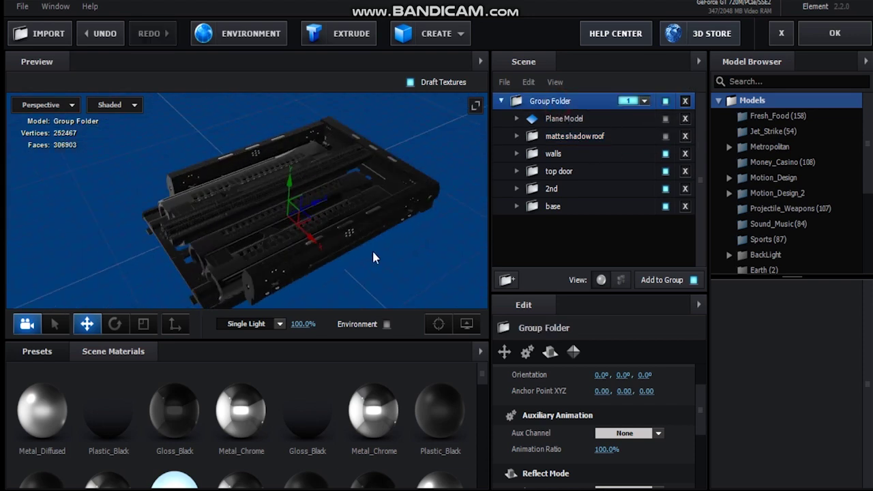
key("e")
key("r")
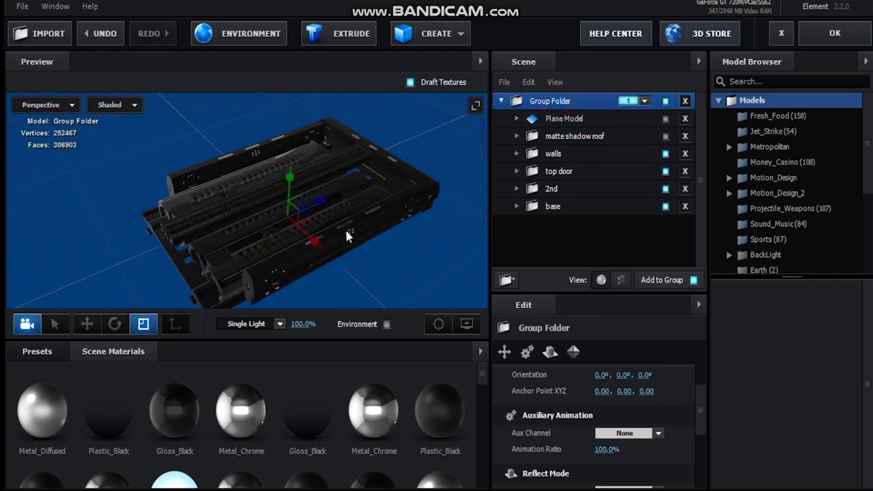
left_click_drag(320, 208, 317, 210)
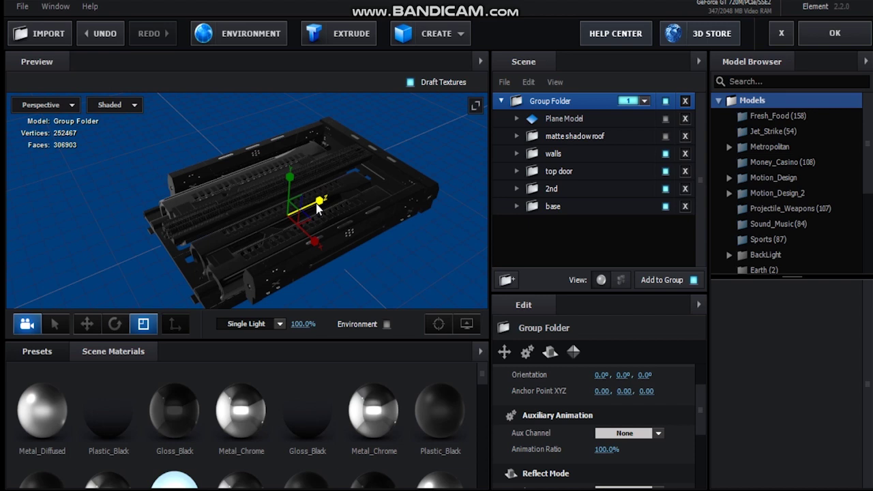
left_click_drag(317, 209, 316, 206)
key("ctrl+z")
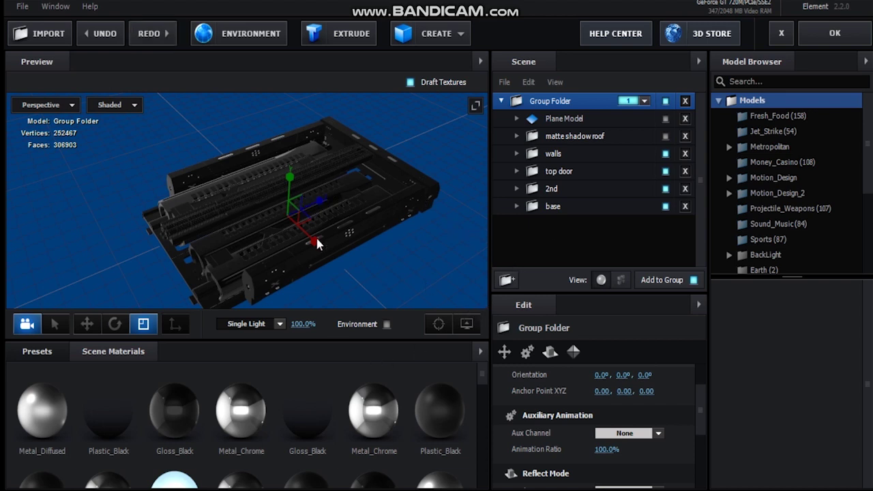
mouse_move(315, 235)
left_mouse_down()
mouse_move(354, 266)
mouse_move(324, 234)
left_mouse_up()
Zoom in close and orbit the preview to inspect the model's surface.
scroll(324, 234, "up", 6)
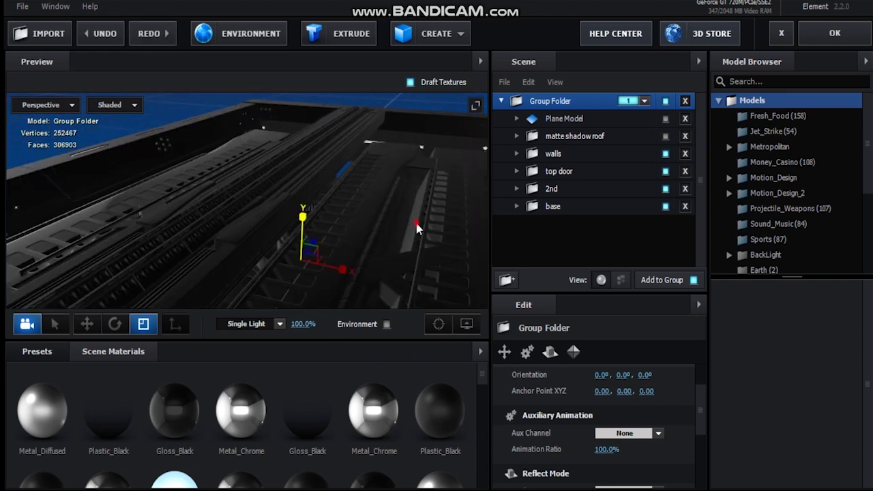
left_click_drag(384, 220, 183, 193)
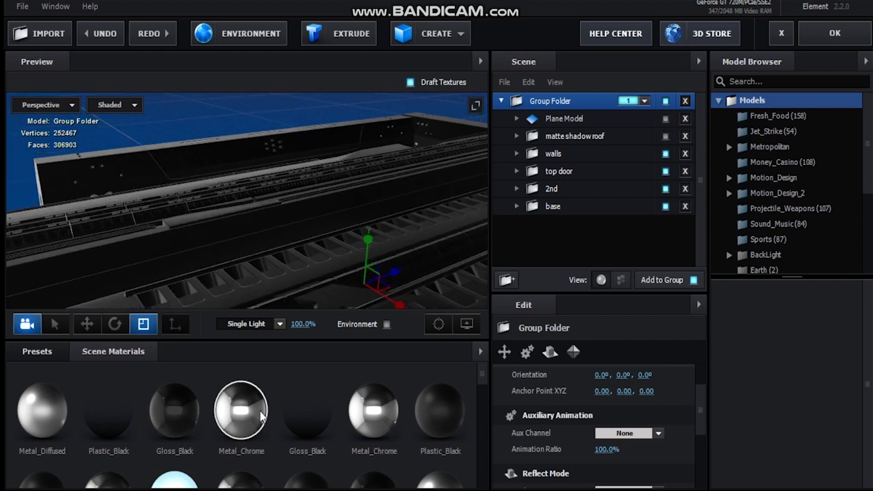
scroll(272, 409, "down", 4)
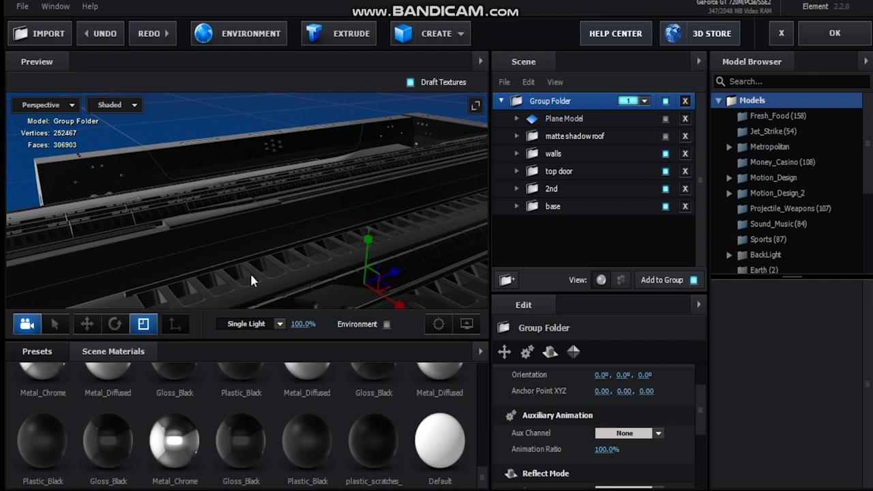
left_click_drag(250, 271, 341, 286)
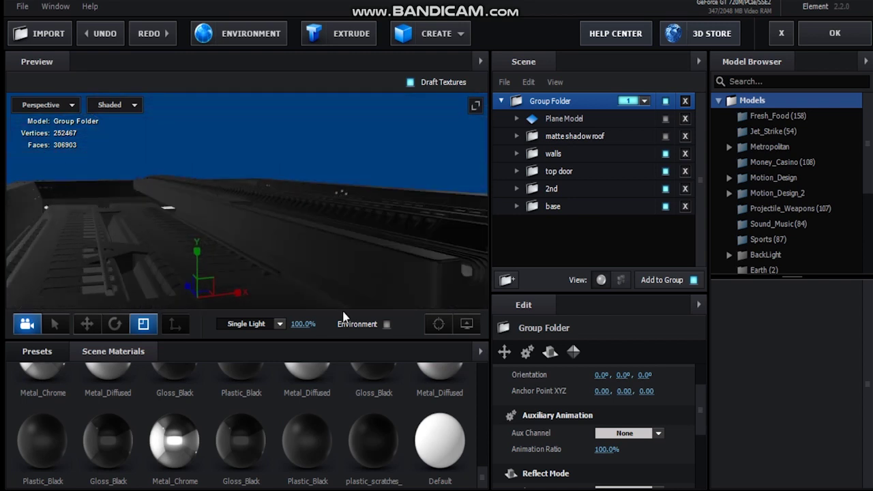
Open and dismiss the scratched plastic material's options, then turn on the matte shadow roof group.
right_click(368, 451)
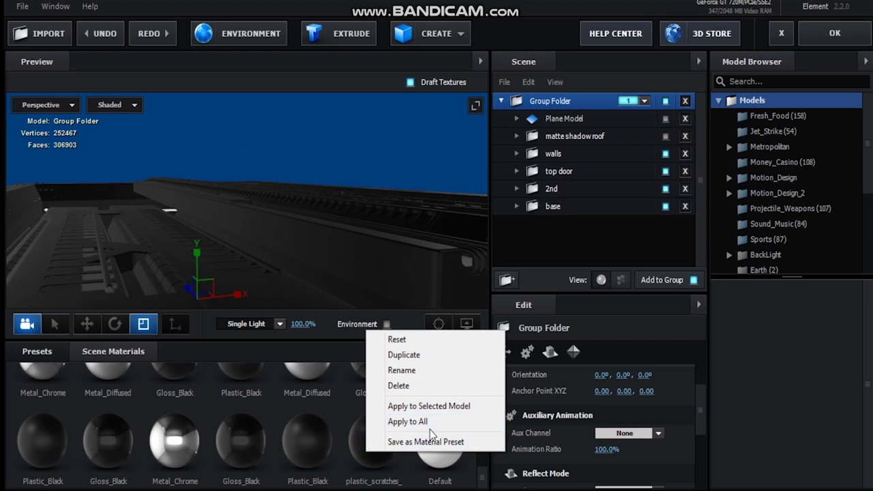
left_click(287, 267)
left_click_drag(311, 252, 382, 259)
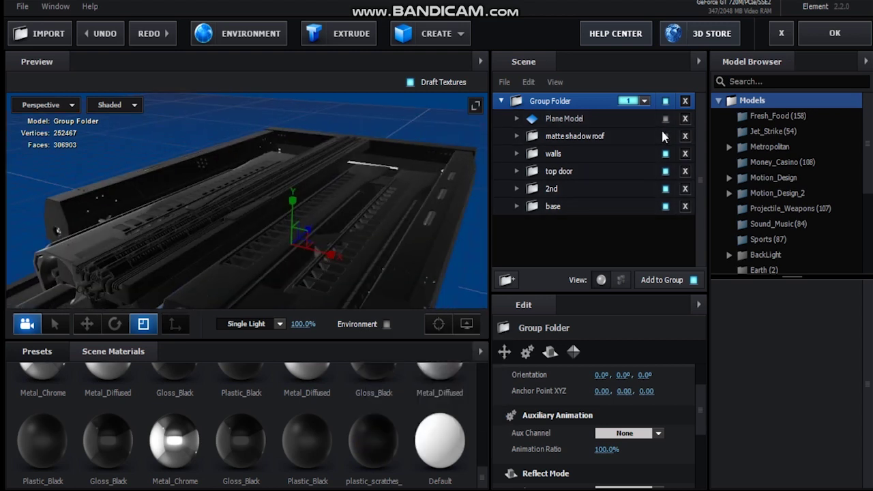
left_click(664, 136)
left_click_drag(189, 227, 215, 219)
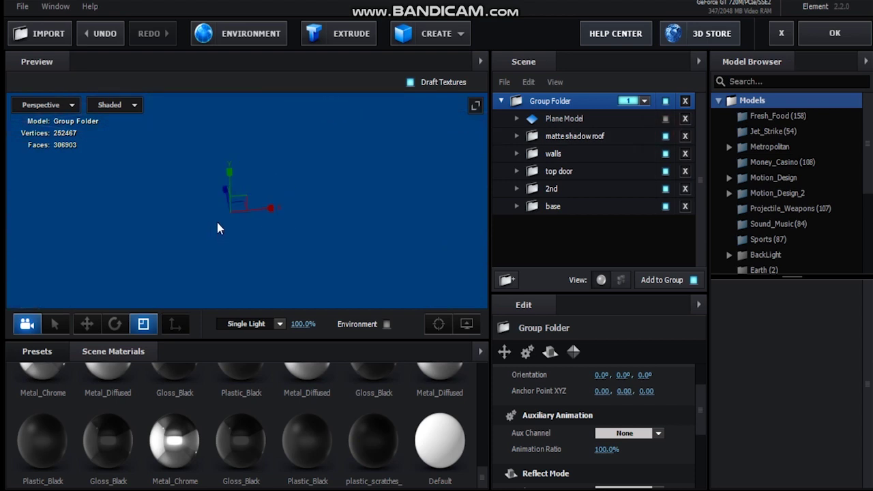
Apply the Element scene, show the e3d and Camera 1 layers, and move time to 0;00;01;00.
left_click(815, 40)
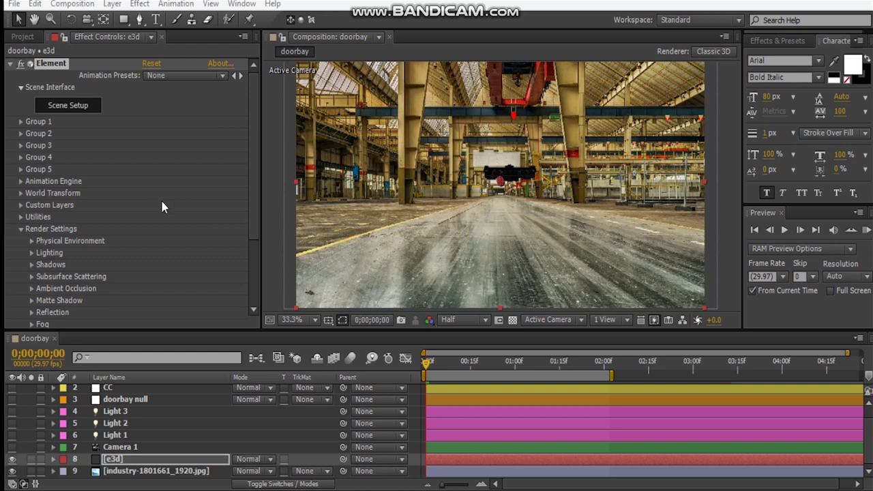
left_click(13, 458)
left_click(11, 448)
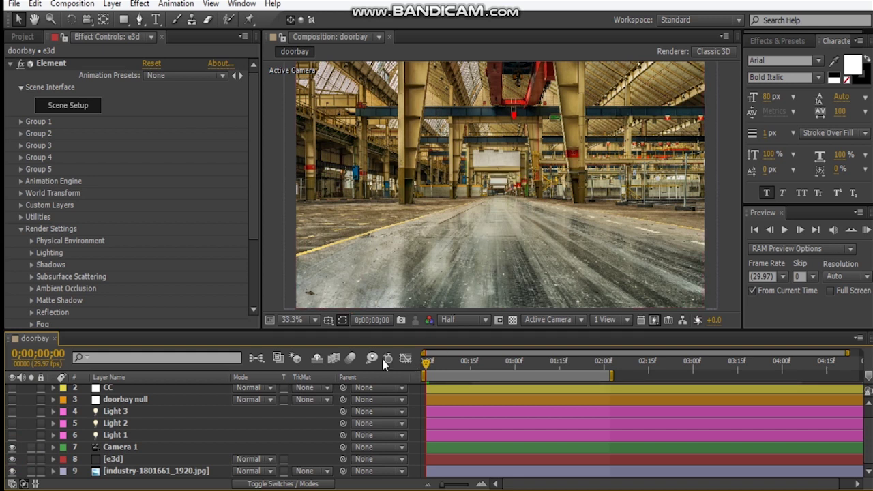
left_click(514, 362)
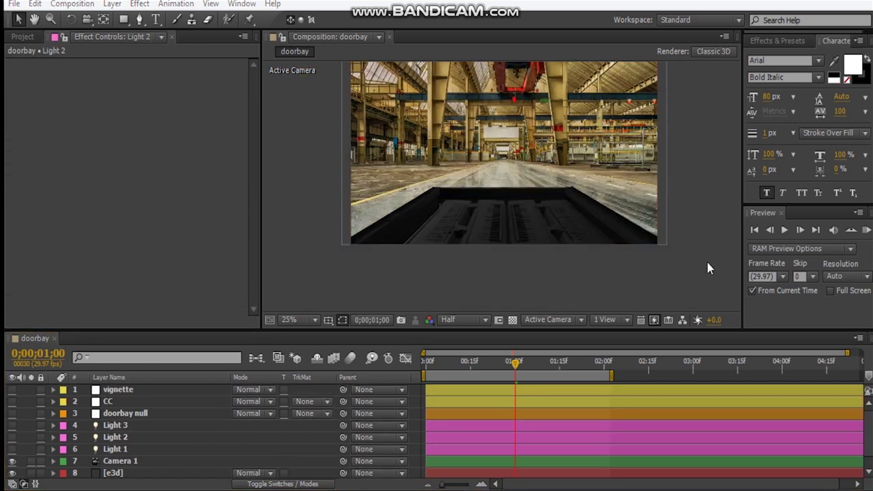
Review Light 3's colour in Light Settings without changes, then switch Light 1 back on.
left_click(125, 450)
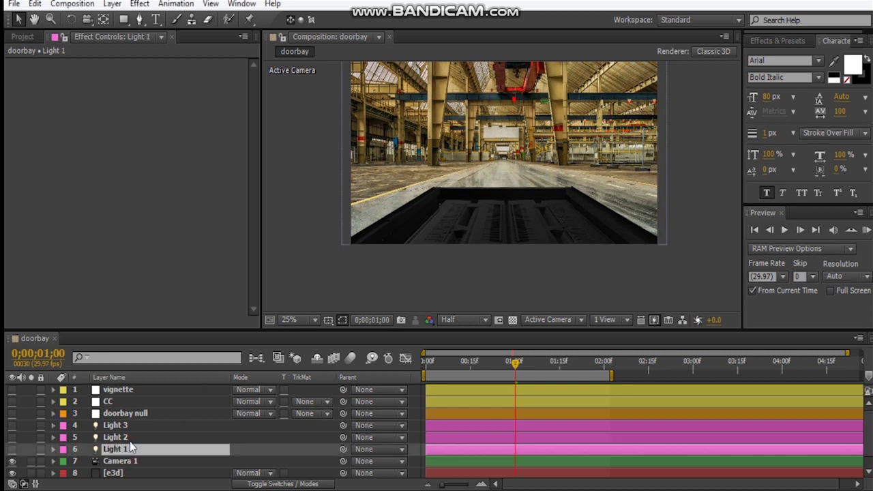
left_click(131, 437)
double_click(126, 425)
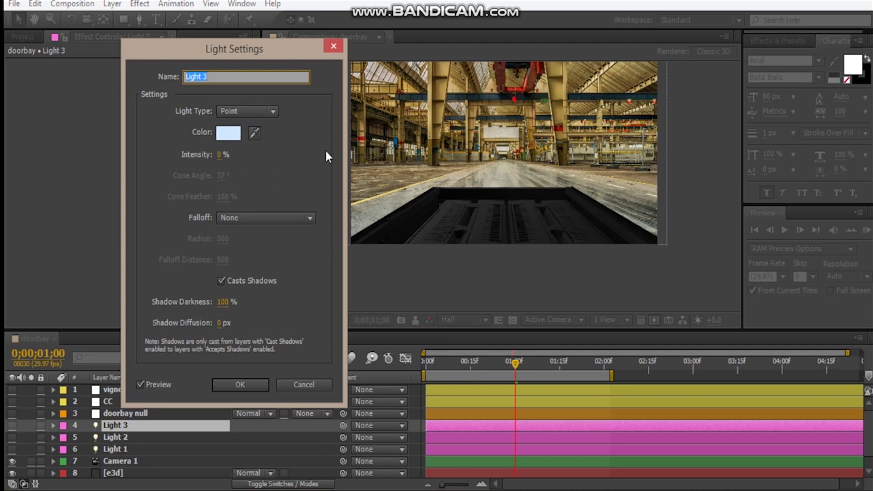
left_click(228, 132)
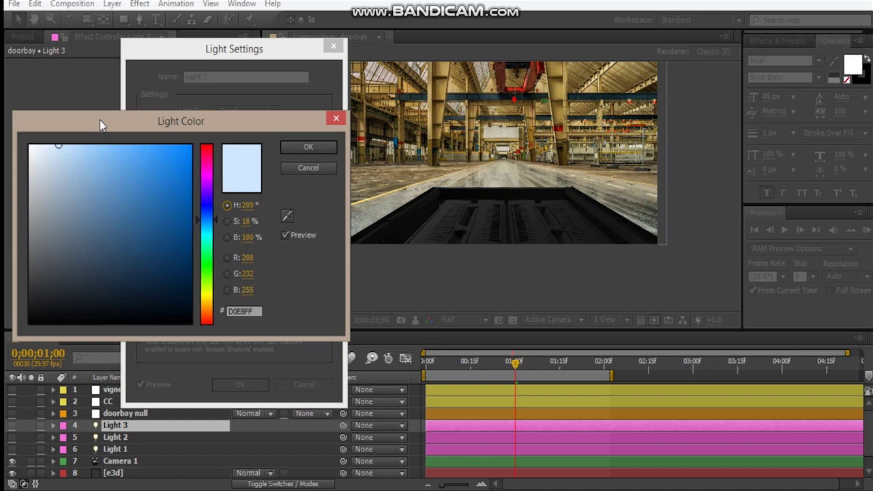
left_click(308, 149)
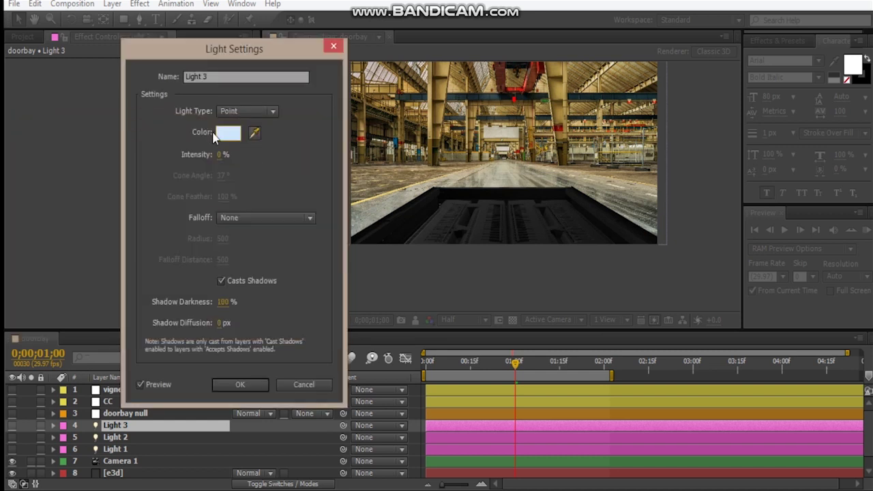
left_click(257, 386)
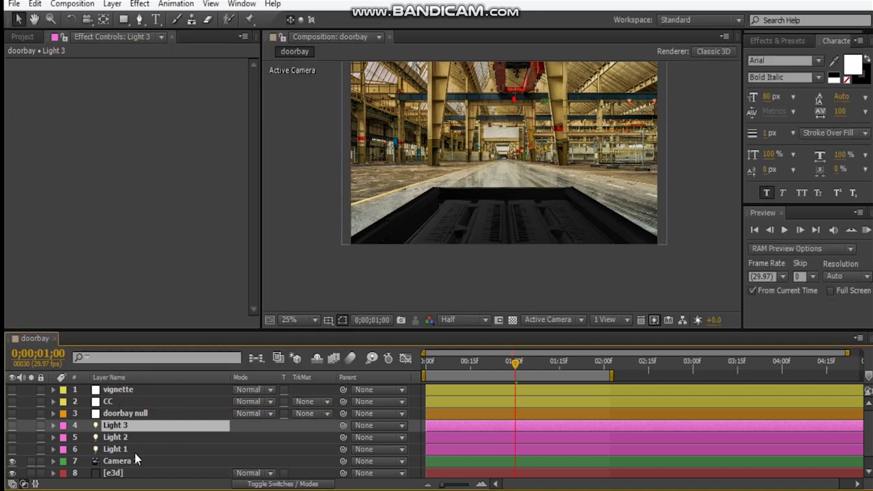
left_click(119, 450)
left_click(12, 453)
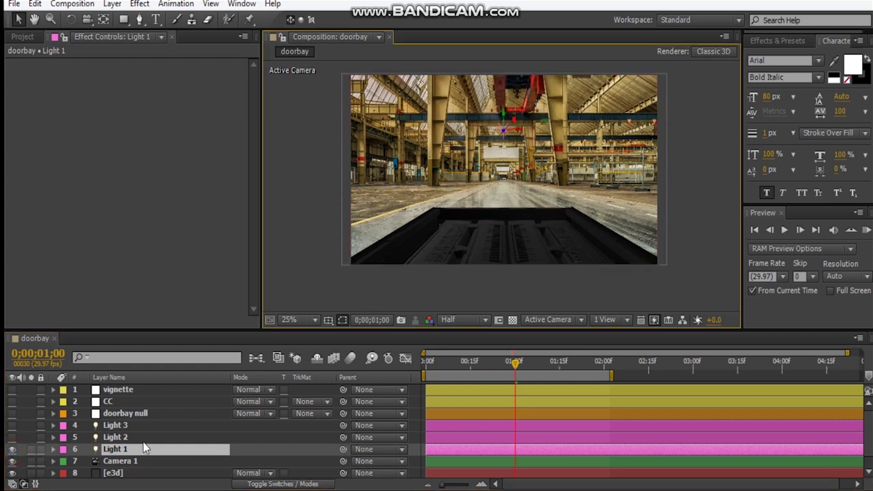
Set Light 1's intensity to 583%.
key("t")
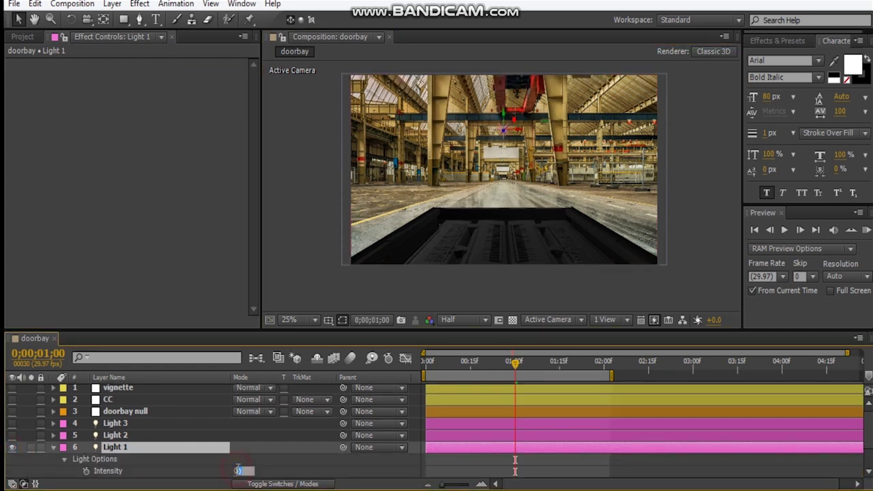
left_click(239, 470)
key("Return")
scroll(512, 225, "down", 2)
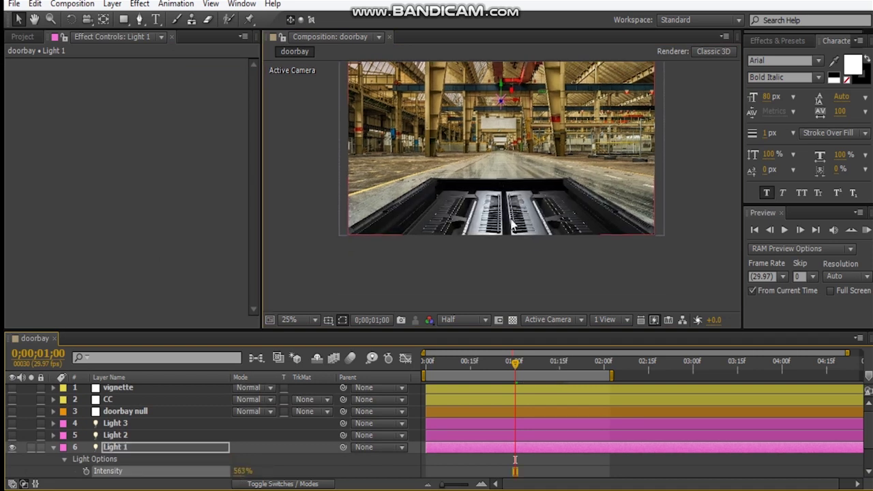
left_click(54, 446)
Set Light 2's intensity to 271%.
left_click(53, 435)
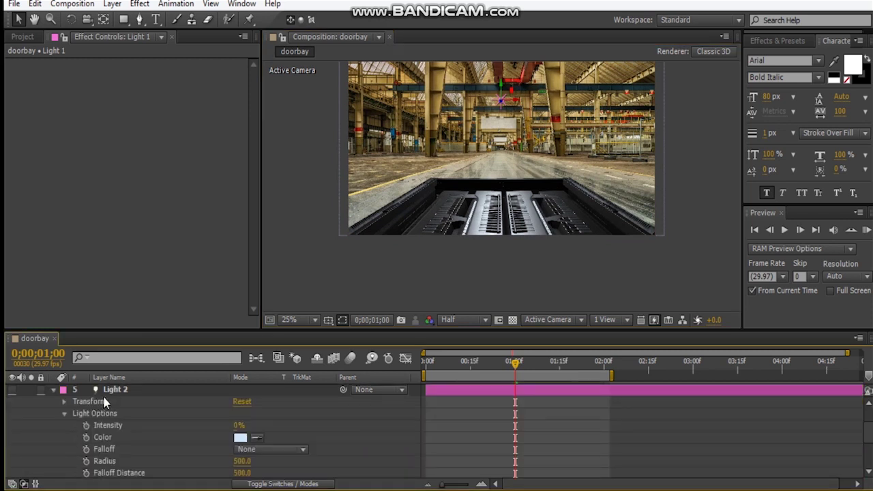
left_click(123, 389)
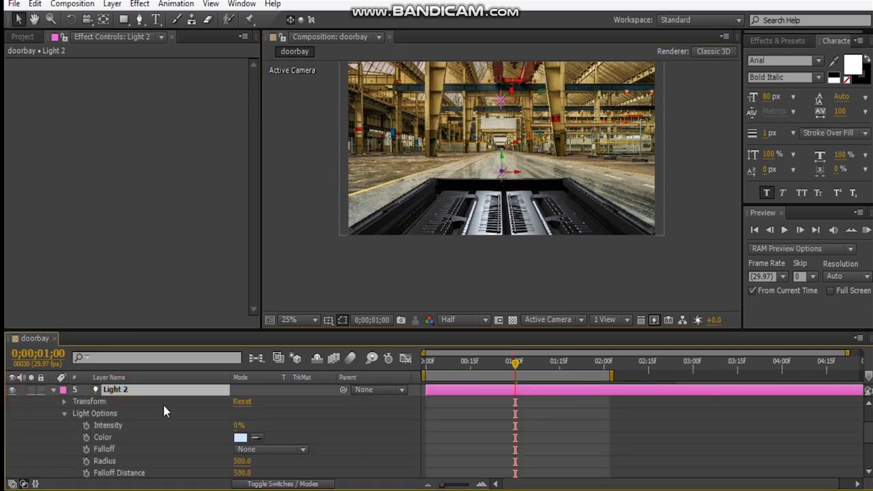
left_click(238, 425)
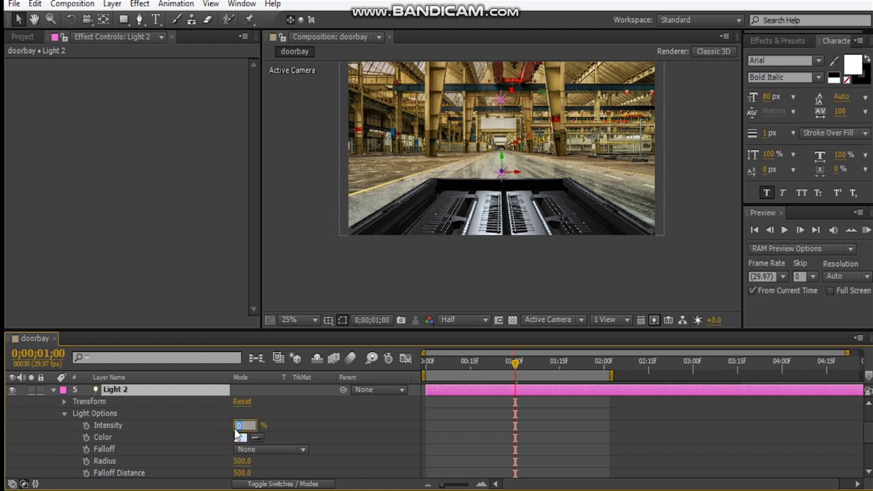
type("271")
key("Return")
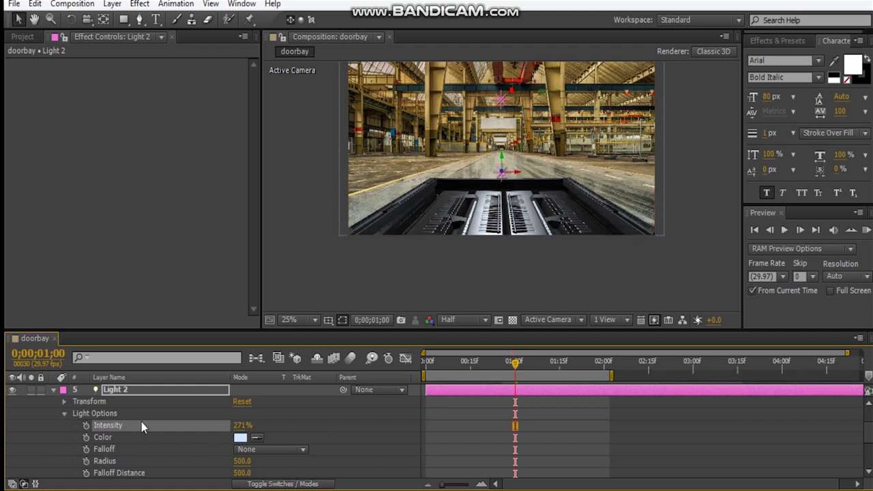
scroll(140, 424, "up", 2)
Switch on Light 3 and set its intensity to 385%.
left_click(120, 426)
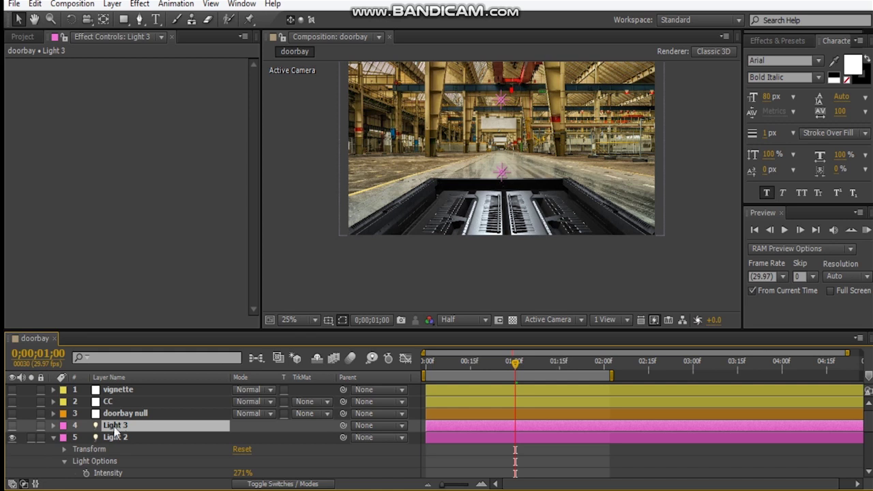
left_click(12, 425)
key("t")
left_click(244, 449)
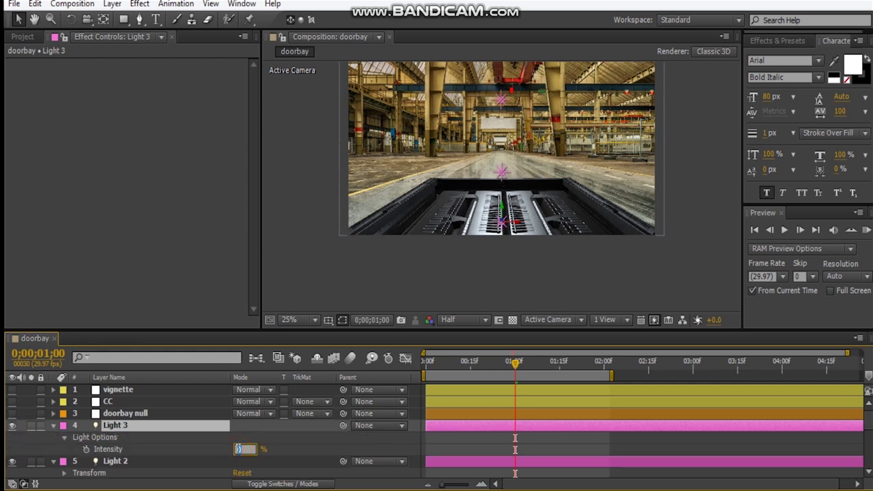
type("385")
key("Return")
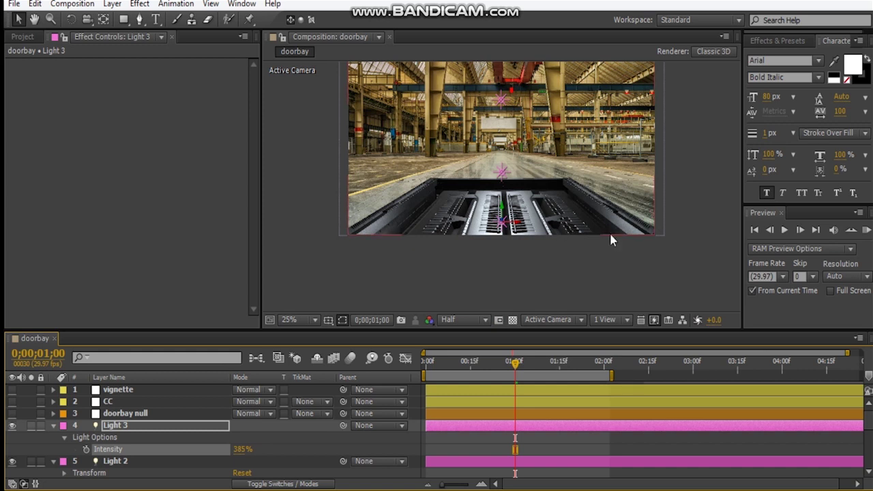
Collapse the Light 3 and Light 2 properties and recentre the shot in the viewer.
left_click(53, 425)
left_click(54, 437)
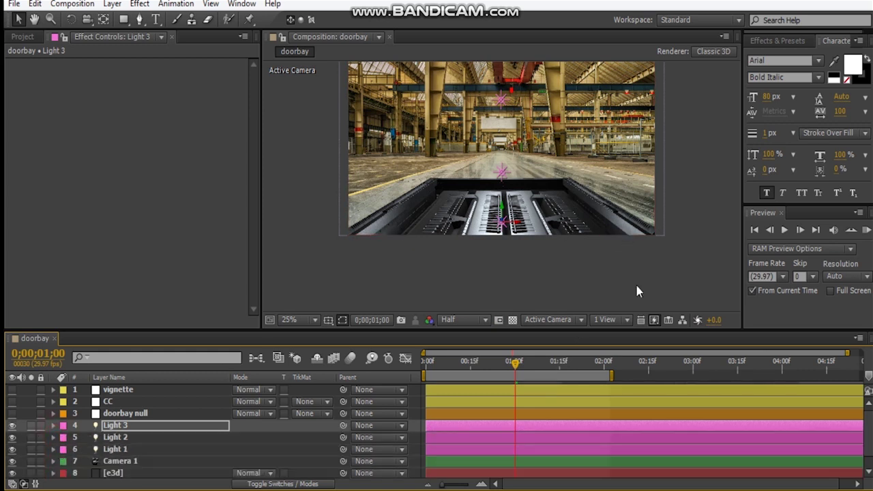
left_click_drag(540, 162, 435, 121)
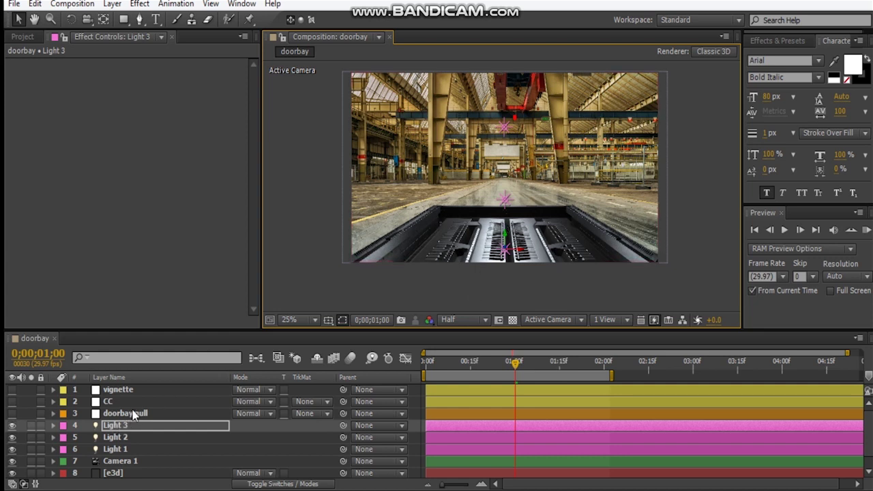
Make the CC colour correction and vignette layers visible for a cooler, darker-cornered grade.
left_click(11, 401)
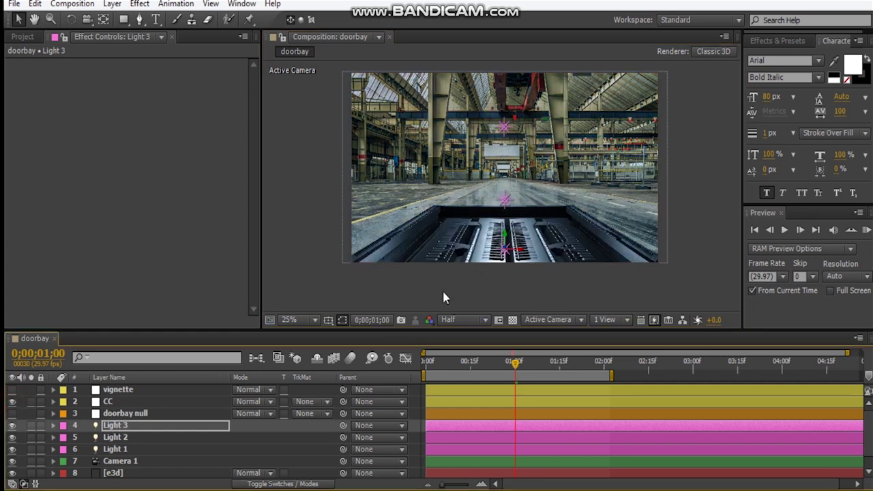
left_click(12, 389)
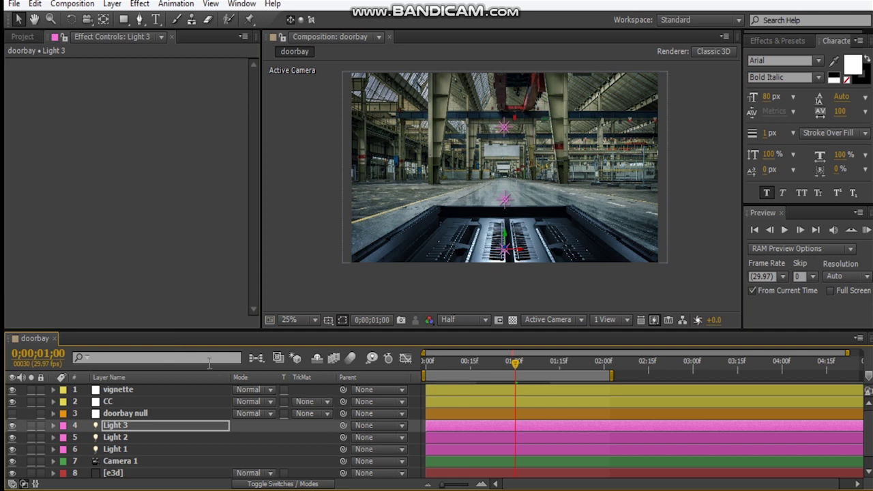
scroll(174, 391, "down", 1)
On the e3d layer, toggle Element shadows off and back on, then collapse the shadow settings.
left_click(130, 459)
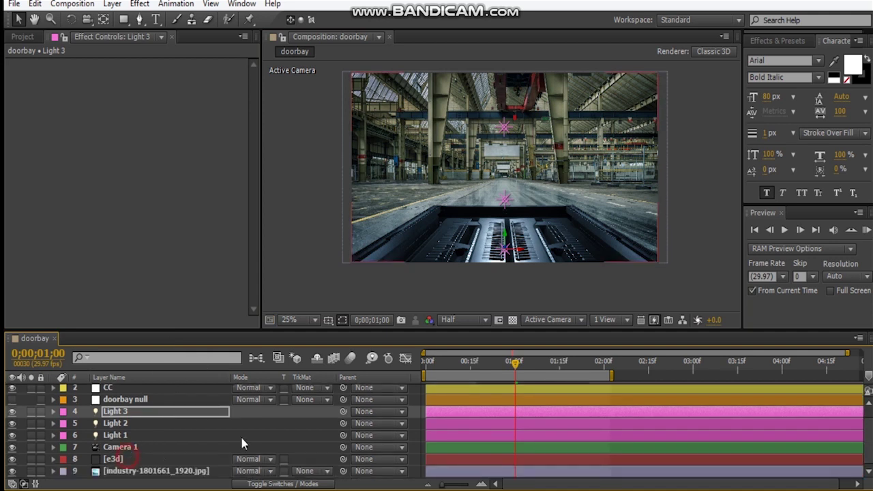
scroll(25, 247, "down", 2)
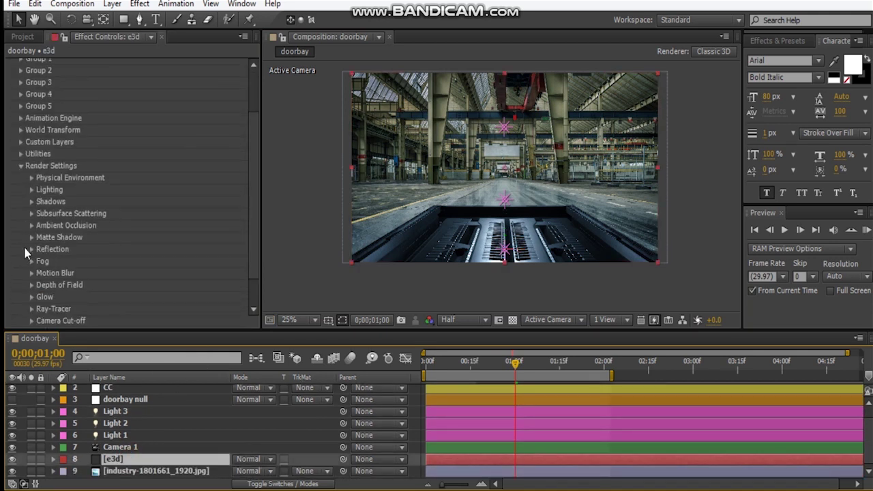
left_click(30, 202)
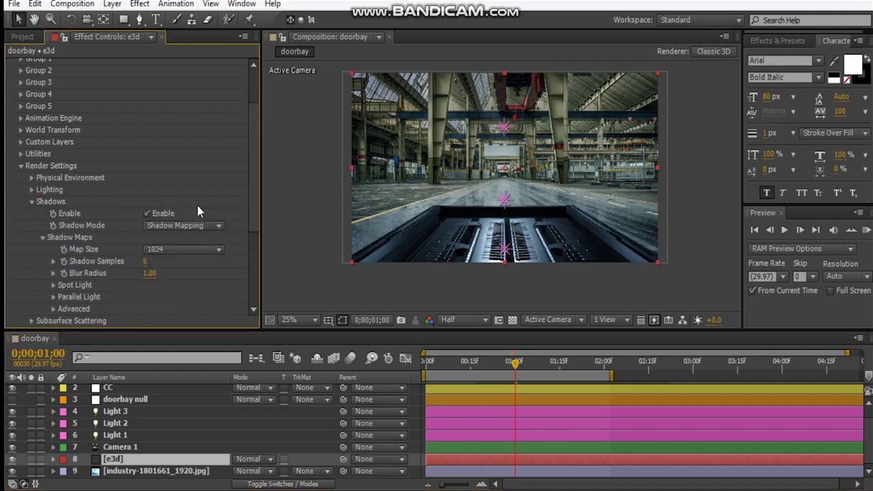
left_click(147, 215)
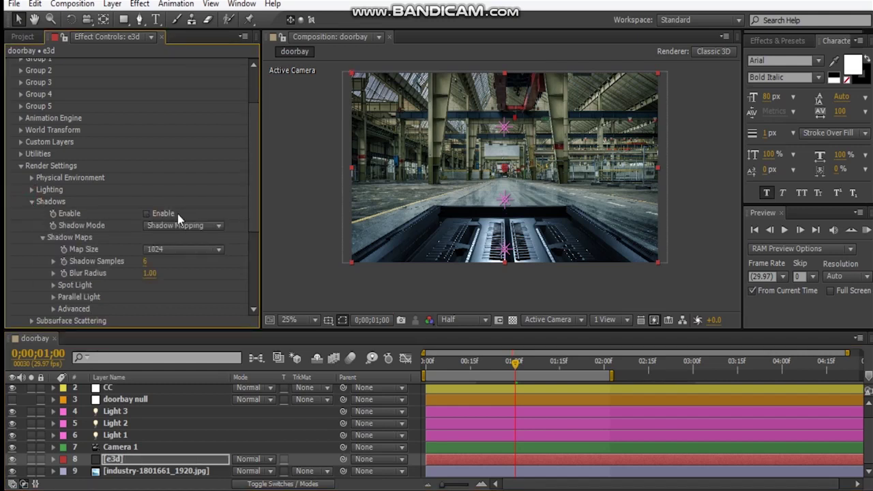
left_click(145, 217)
left_click(31, 202)
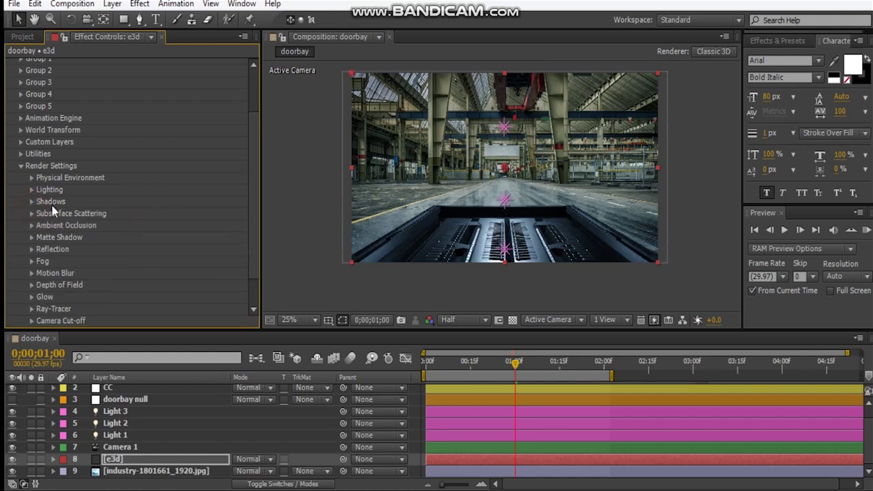
Check Enable AO under Ambient Occlusion, comparing it on and off, then collapse the group.
left_click(32, 226)
scroll(102, 218, "down", 5)
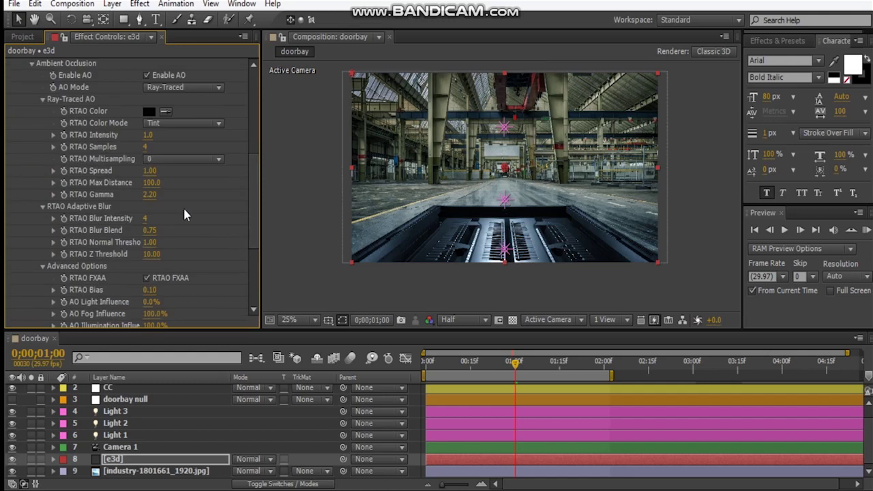
left_click(146, 76)
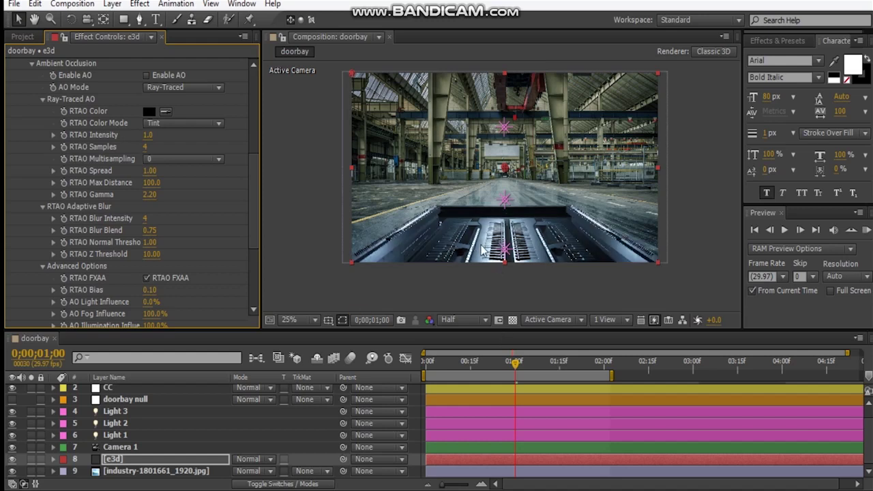
left_click(146, 76)
left_click(146, 76)
left_click(146, 76)
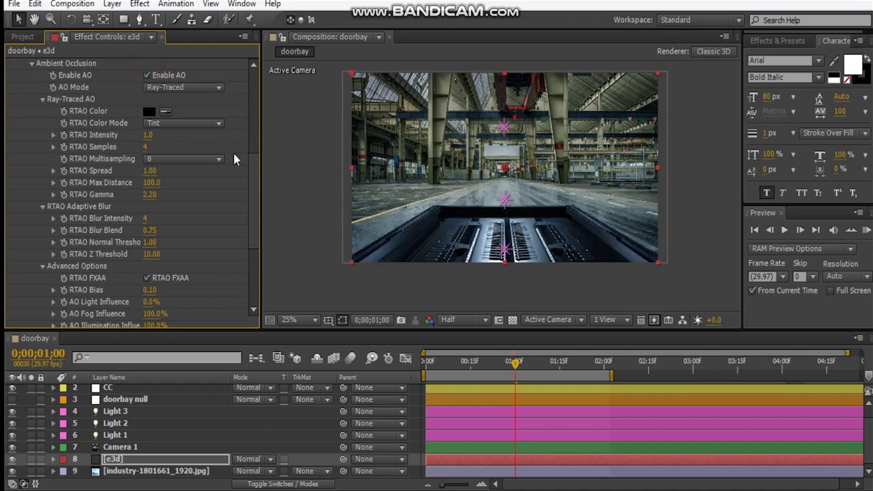
scroll(56, 135, "up", 3)
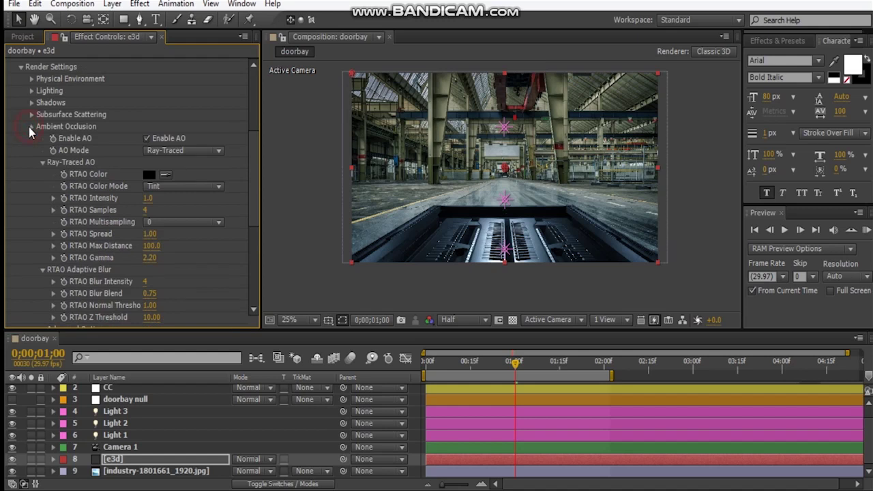
left_click(31, 126)
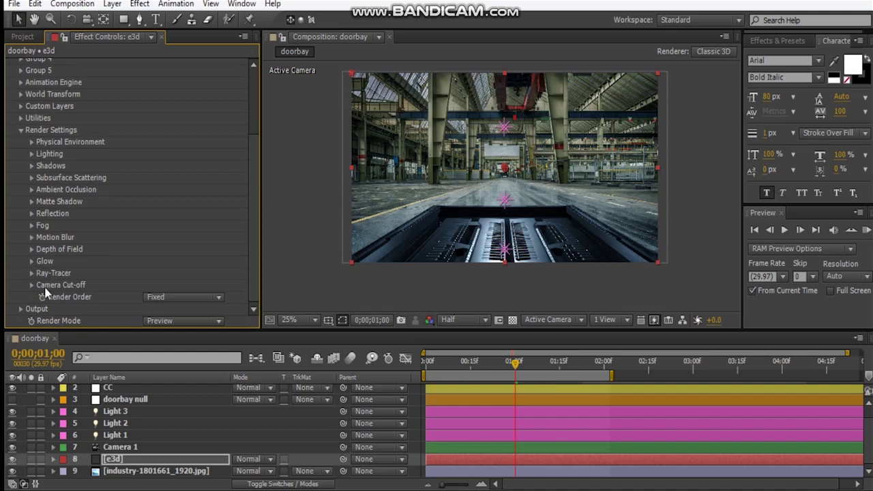
Expand Element's Output settings and inspect the door panels close up at 100% zoom.
left_click(22, 308)
scroll(143, 233, "down", 4)
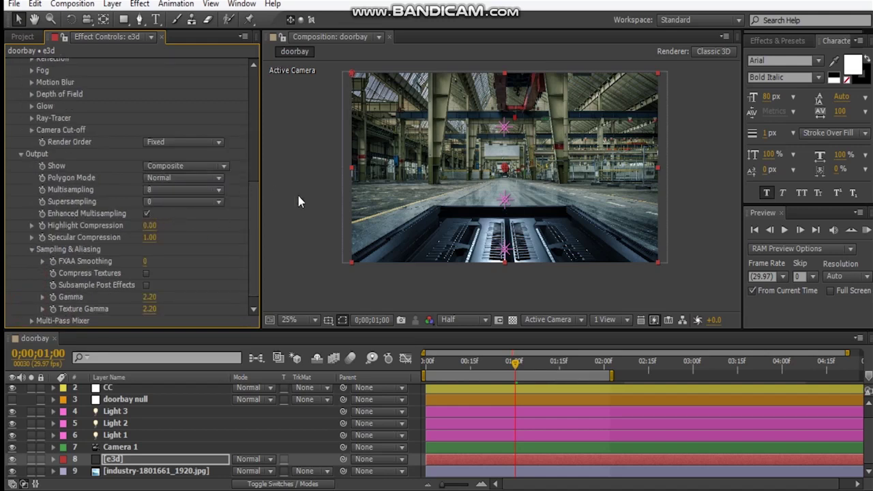
left_click_drag(516, 218, 522, 179)
scroll(523, 179, "up", 4)
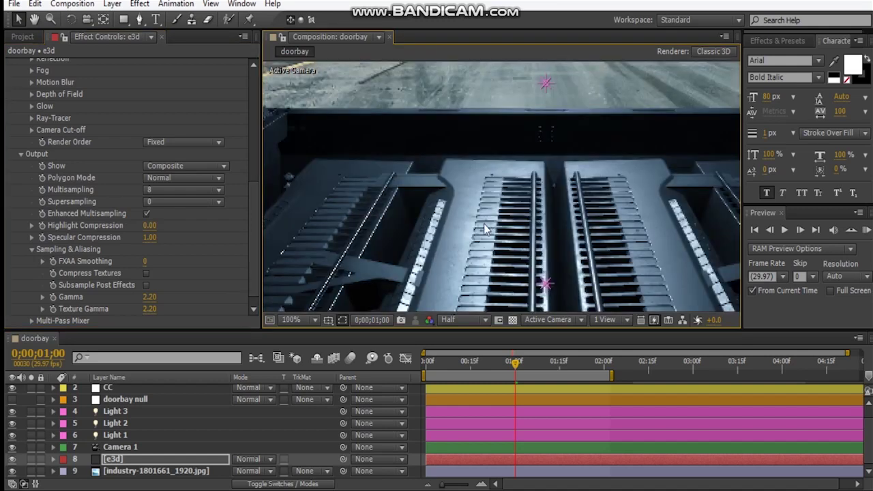
left_click_drag(566, 143, 477, 205)
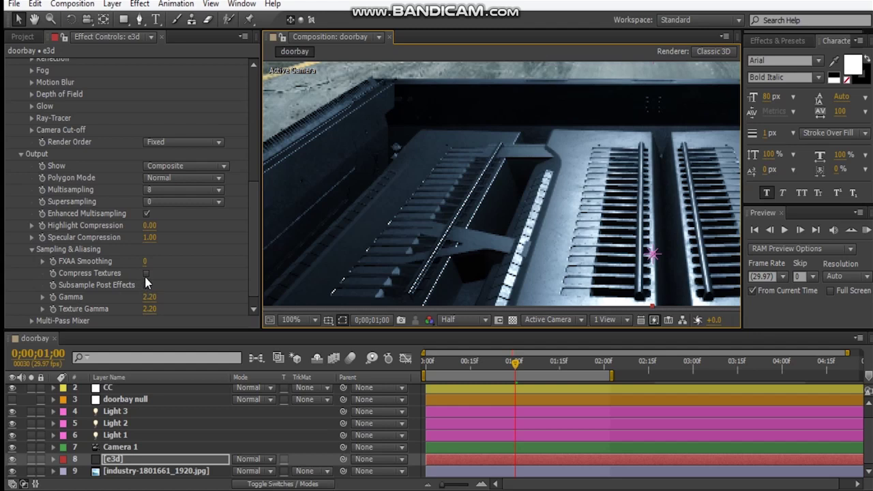
left_click(32, 251)
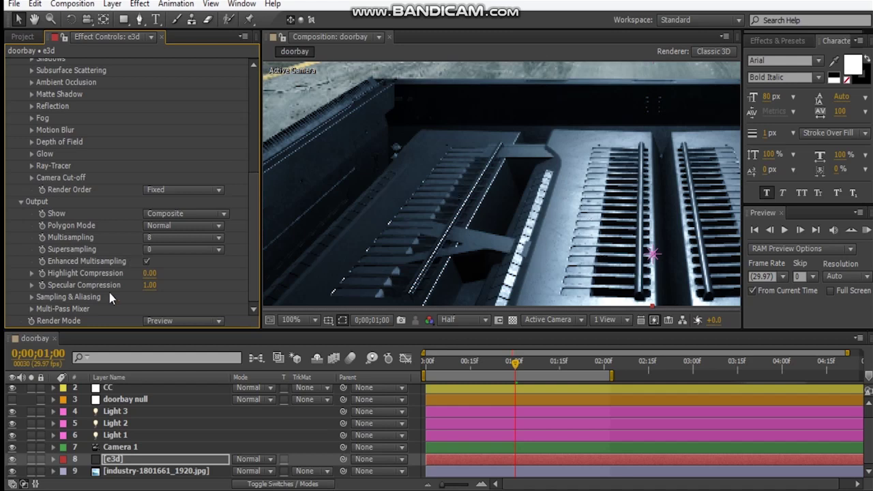
Open and review the e3d layer's Multi-Pass Mixer settings, then collapse them.
left_click(30, 300)
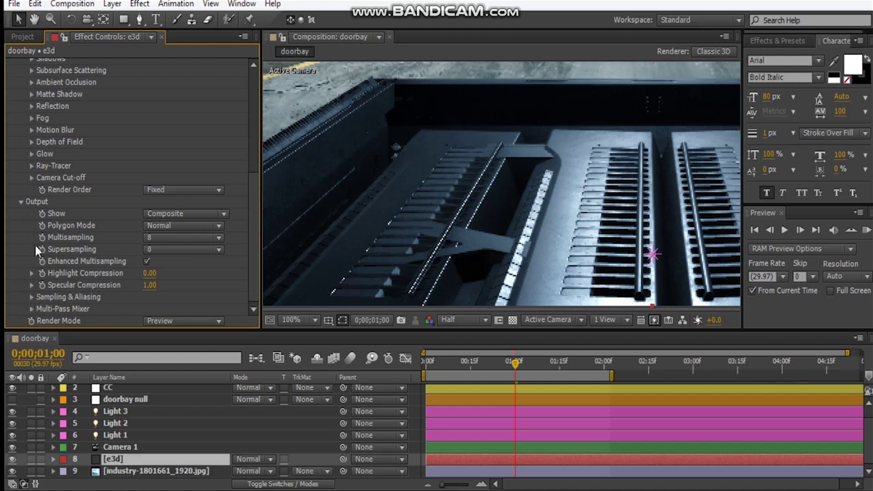
left_click(32, 309)
scroll(138, 271, "down", 3)
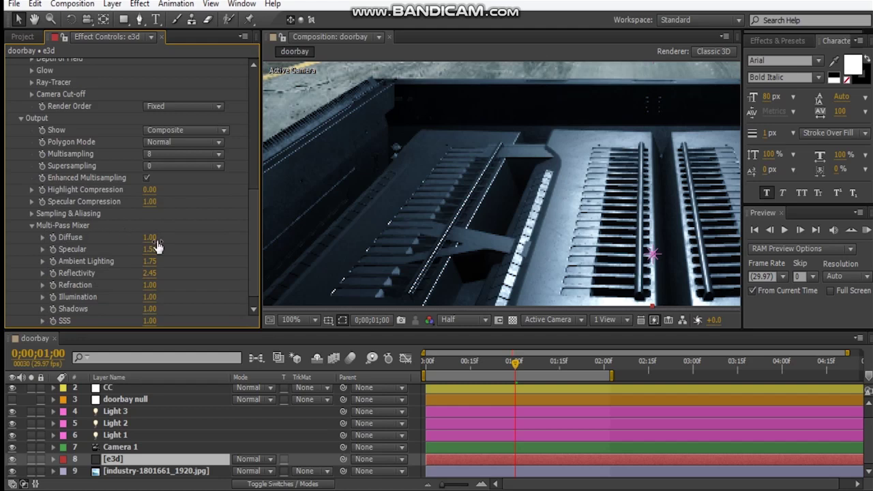
scroll(472, 244, "down", 2)
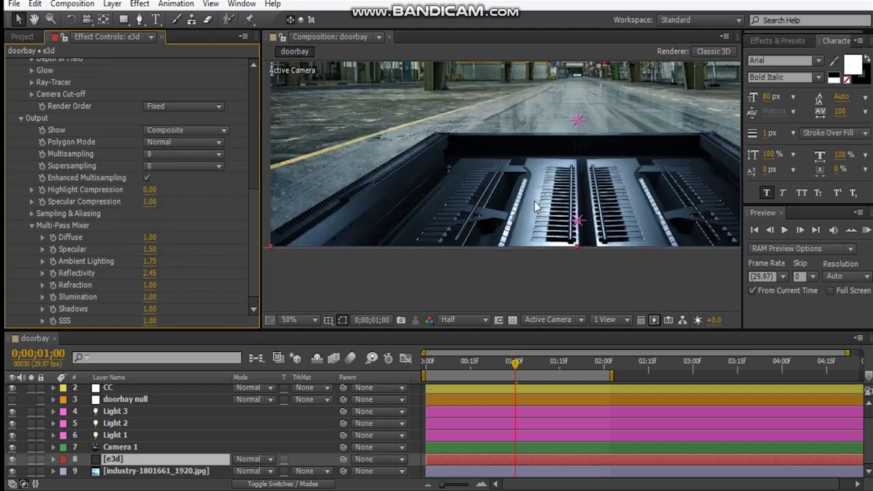
left_click(31, 227)
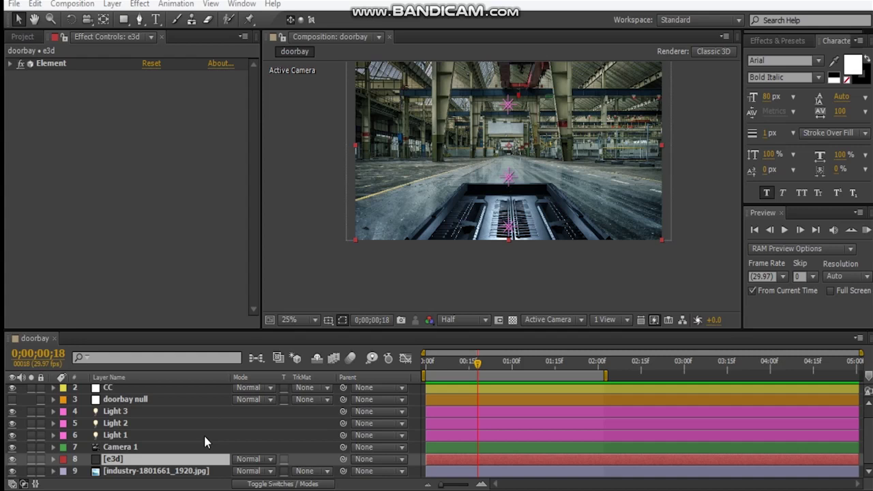
Reveal the e3d layer's keyframed aux channel properties and zoom the timeline into the first two seconds.
key("e")
key("e")
scroll(208, 433, "down", 5)
scroll(391, 433, "down", 4)
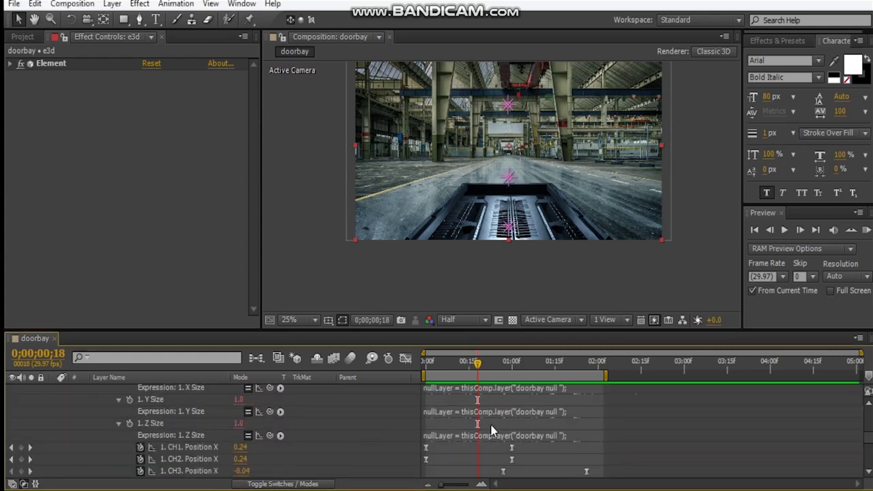
scroll(491, 428, "down", 5)
scroll(489, 422, "up", 2)
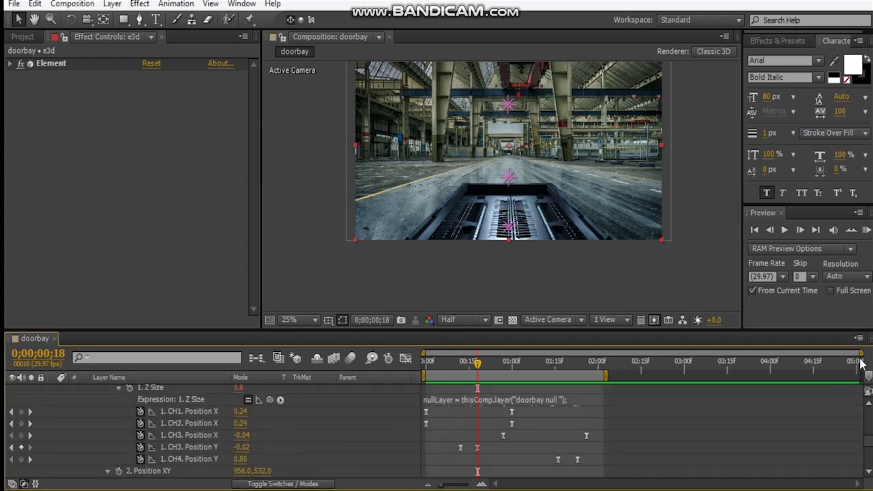
left_click_drag(859, 354, 606, 352)
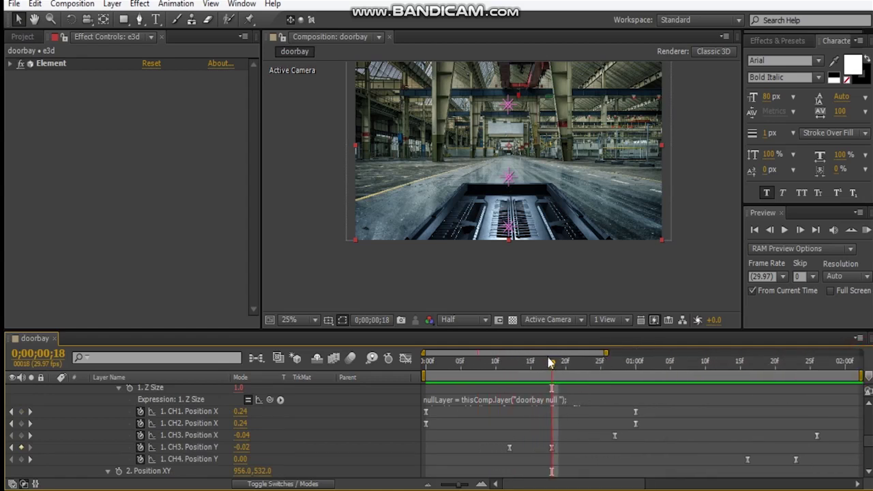
Scrub from the start to 0;00;01;00, where CH1 and CH2 Position X read 0.37.
key("Home")
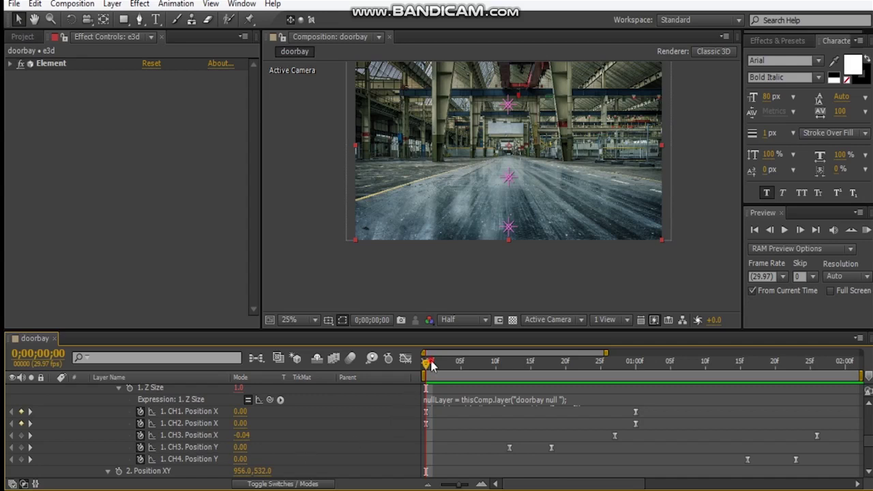
left_click_drag(431, 366, 402, 371)
left_click(632, 365)
left_click_drag(632, 364, 635, 365)
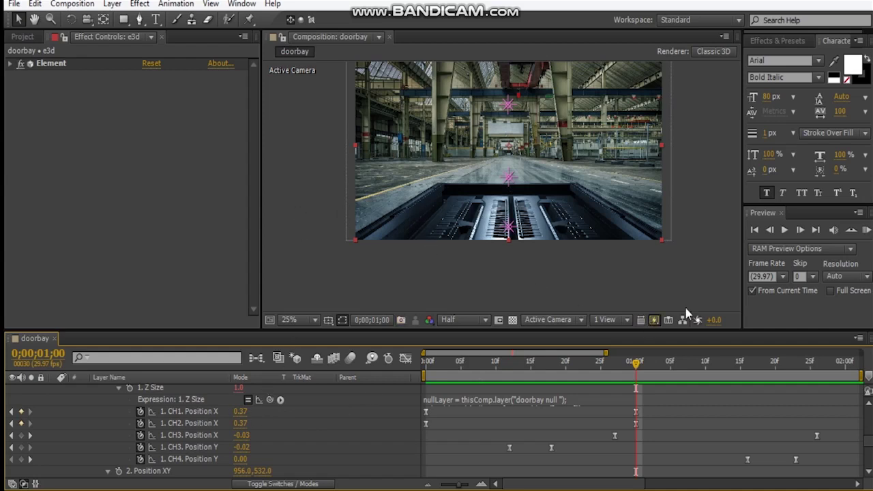
Scrub from frame 14 through frames 18 and 26 to 1;08, watching the panels open.
left_click_drag(563, 365, 509, 367)
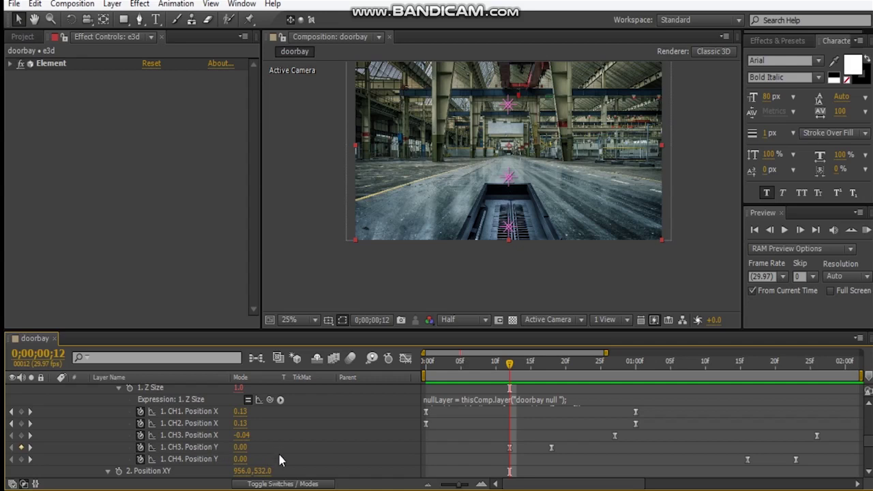
scroll(419, 446, "down", 3)
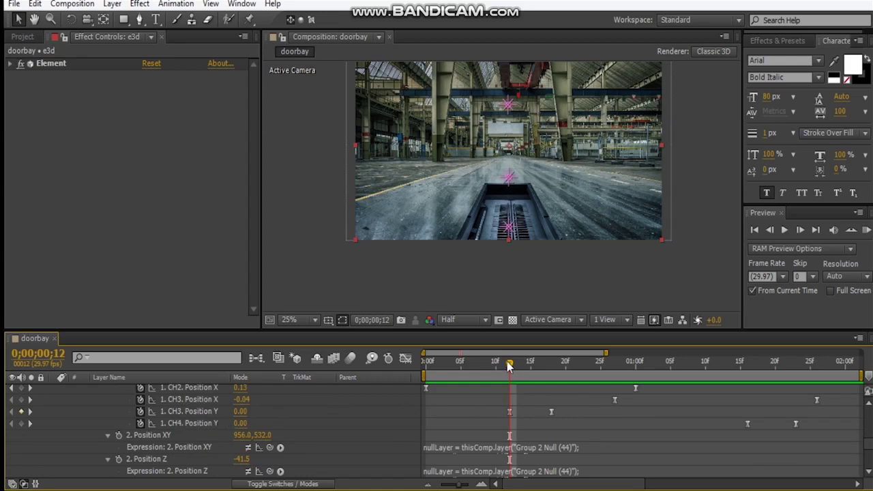
mouse_move(509, 363)
left_mouse_down()
mouse_move(552, 367)
mouse_move(508, 368)
mouse_move(518, 367)
left_mouse_up()
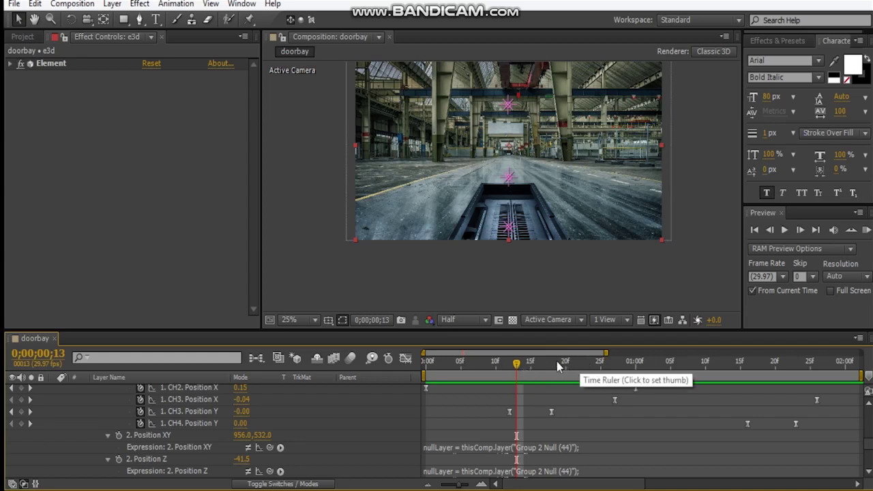
left_click_drag(516, 364, 554, 363)
scroll(566, 409, "up", 3)
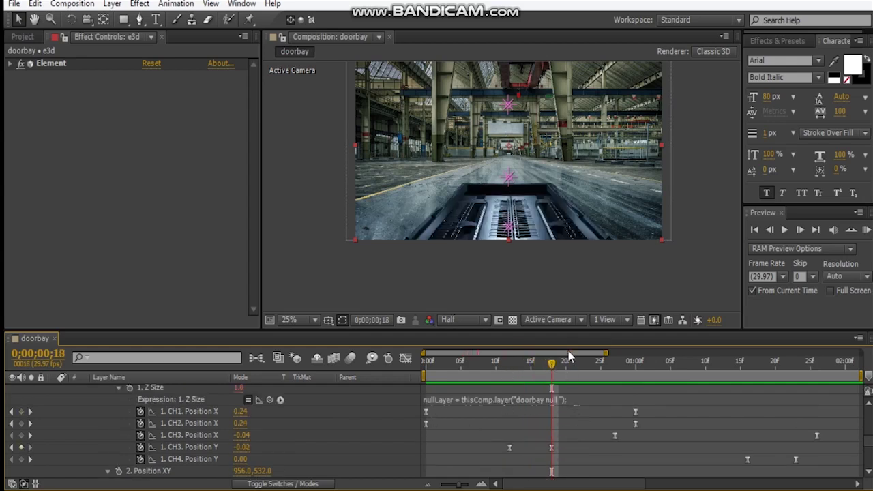
left_click_drag(570, 351, 604, 351)
left_click_drag(467, 363, 529, 366)
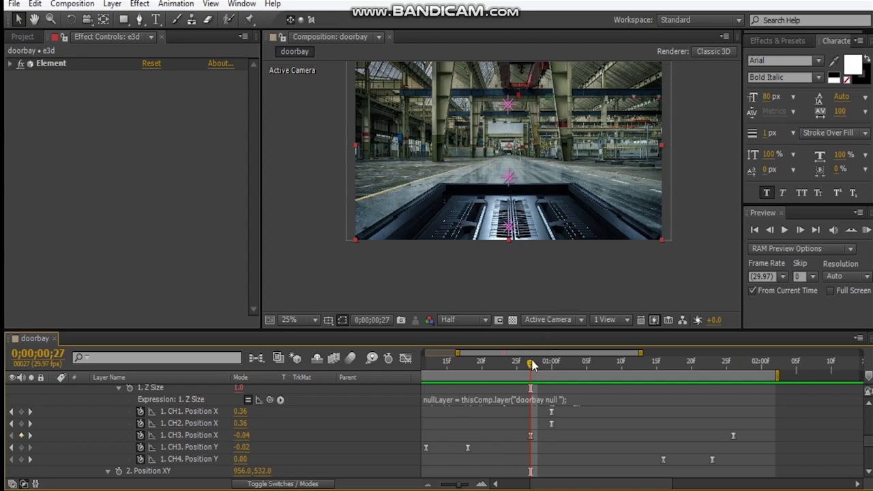
left_click_drag(531, 363, 628, 367)
left_click(606, 364)
Advance through 1;15 and 1;20 to 2;04, revealing the round platform, then zoom the ruler out.
left_click_drag(640, 364, 657, 369)
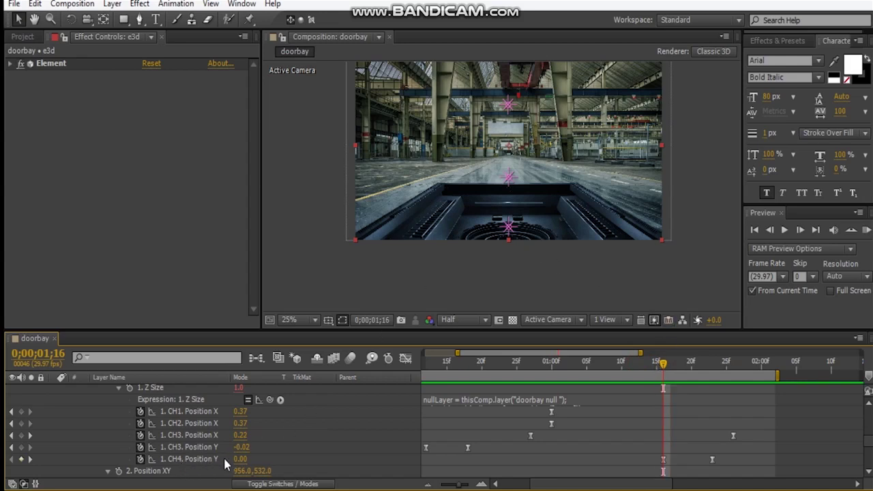
left_click_drag(664, 362, 715, 367)
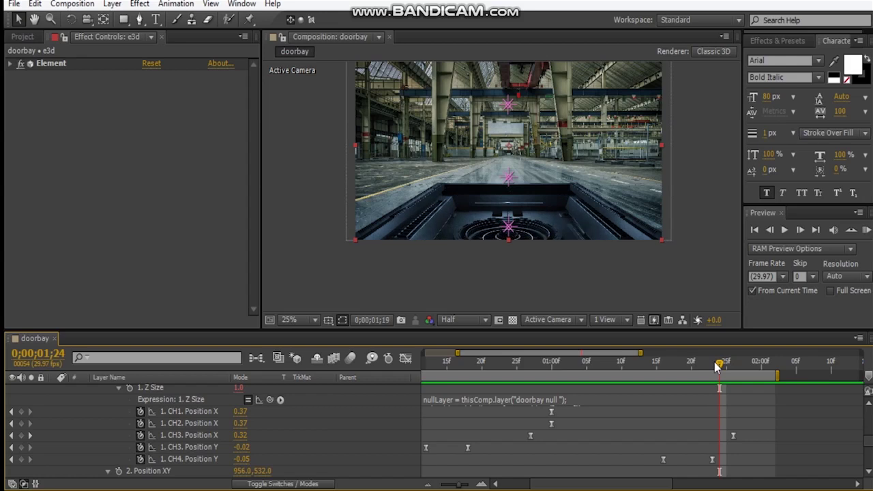
key("Page_Up")
key("Page_Up")
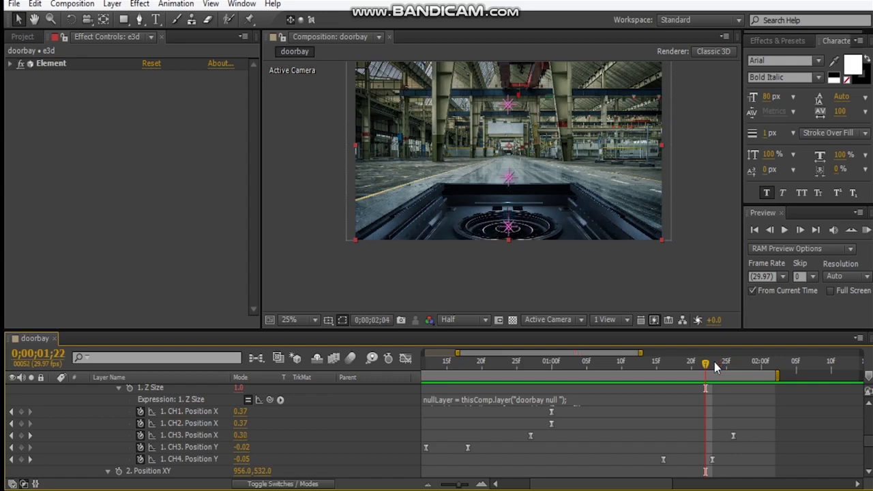
key("space")
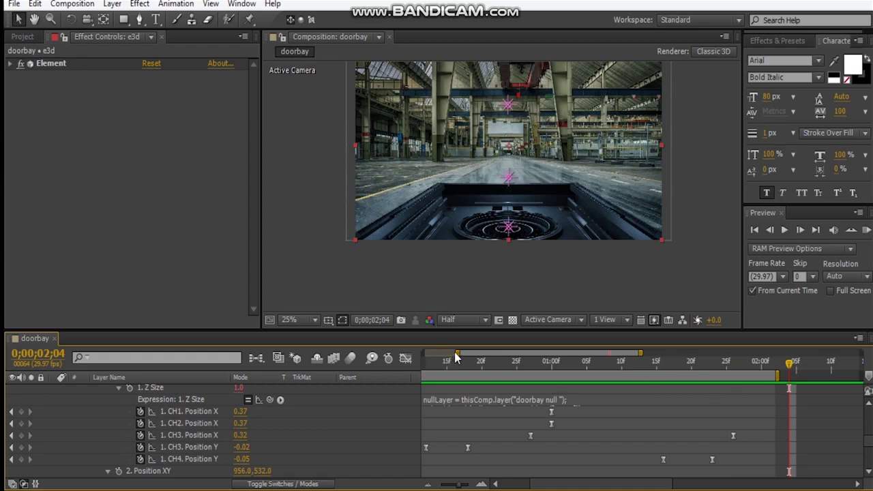
left_click_drag(456, 353, 254, 356)
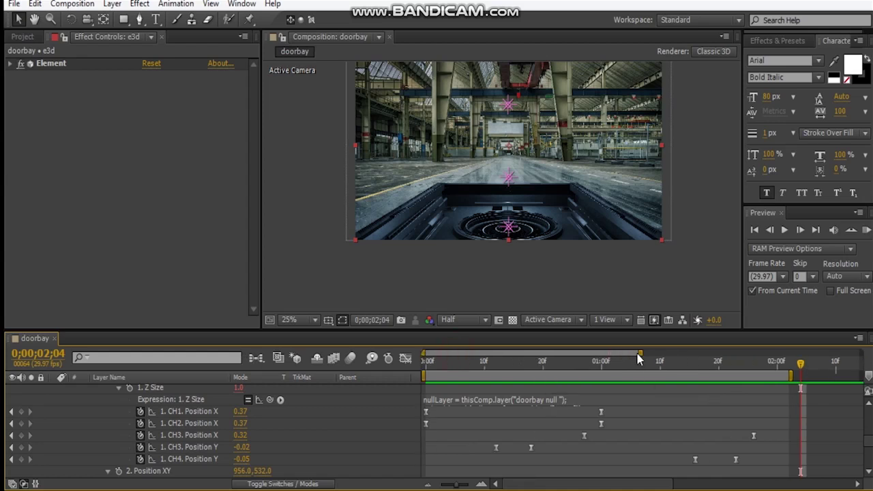
left_click_drag(641, 354, 864, 354)
Scroll the timeline to the top and collapse the e3d layer's property list.
scroll(200, 442, "up", 2)
scroll(200, 442, "up", 5)
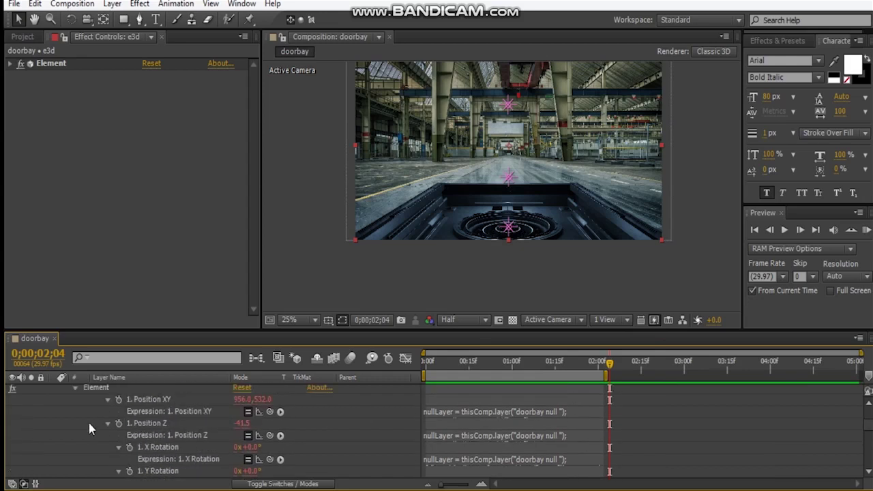
scroll(89, 427, "up", 3)
left_click(55, 446)
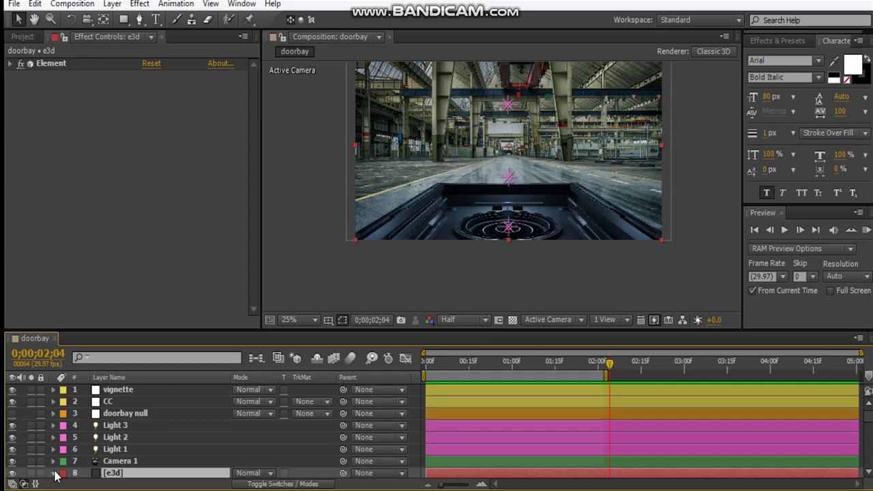
scroll(263, 395, "down", 1)
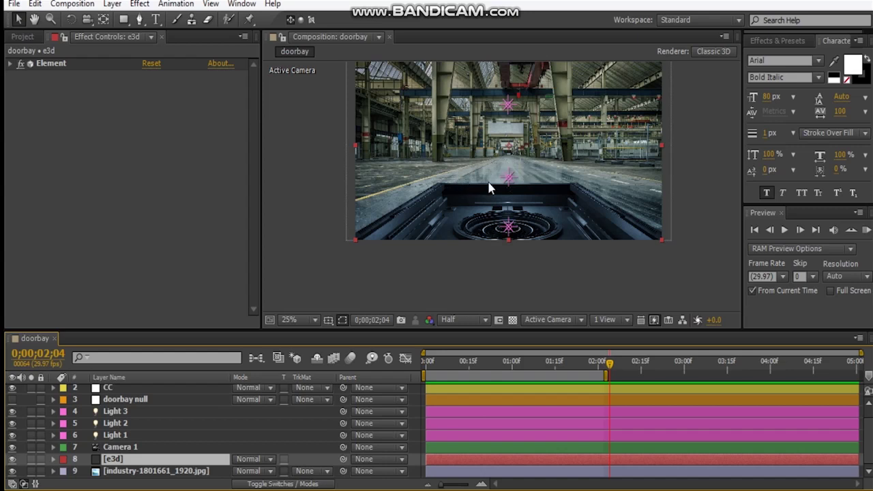
scroll(157, 430, "up", 1)
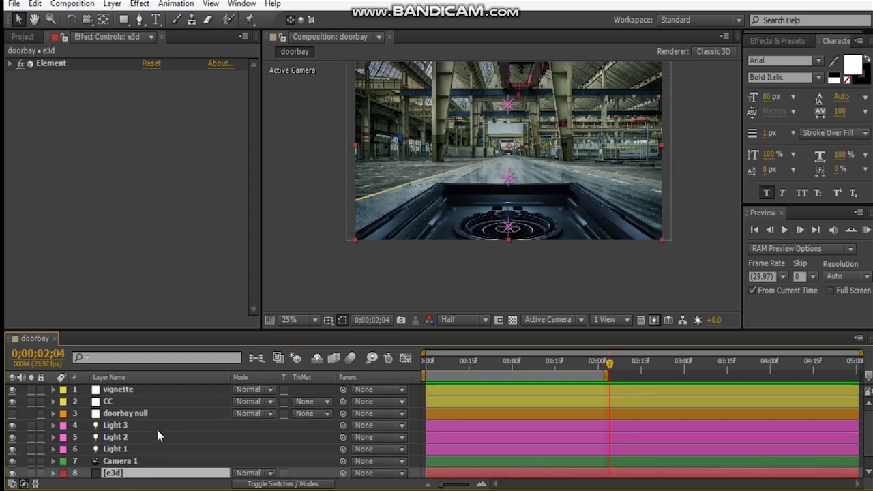